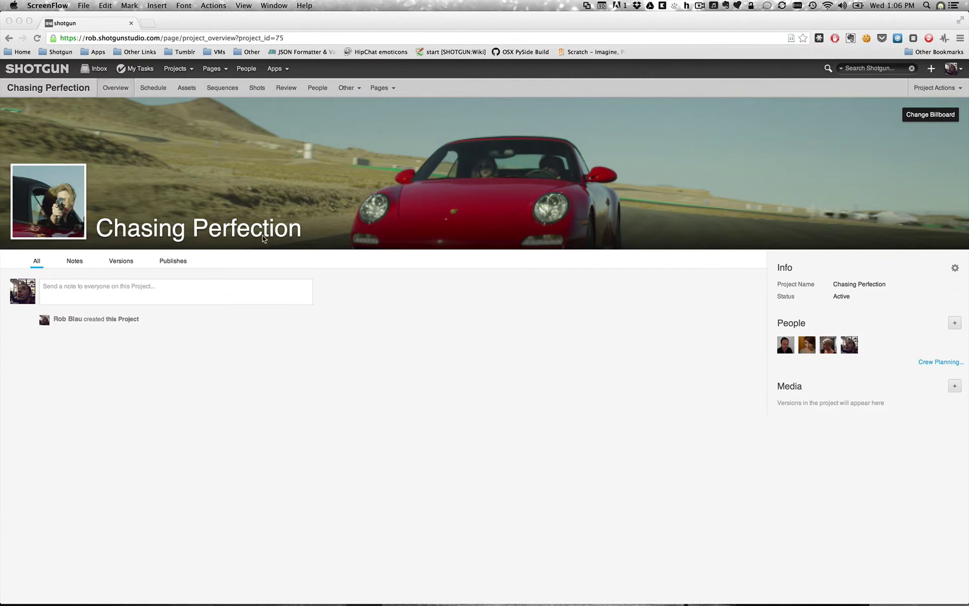
Launch Hiero from the Chasing Perfection project's actions in Shotgun
key("super+Tab")
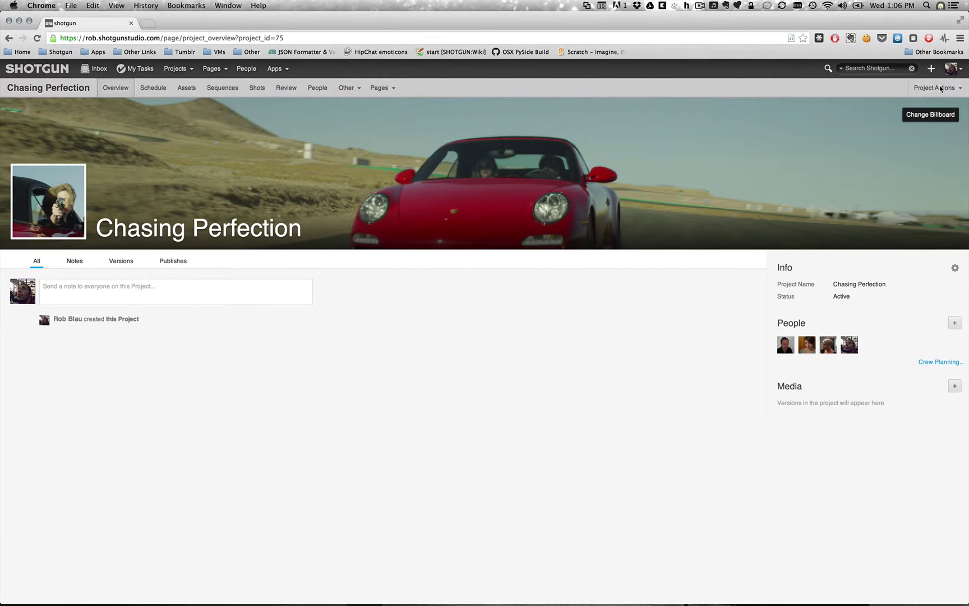
left_click(941, 88)
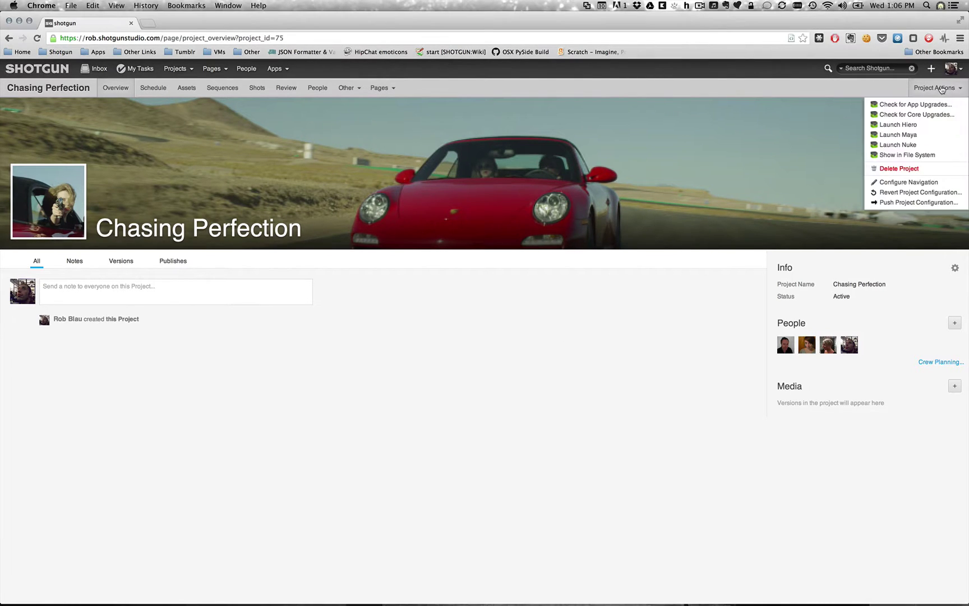
left_click(897, 125)
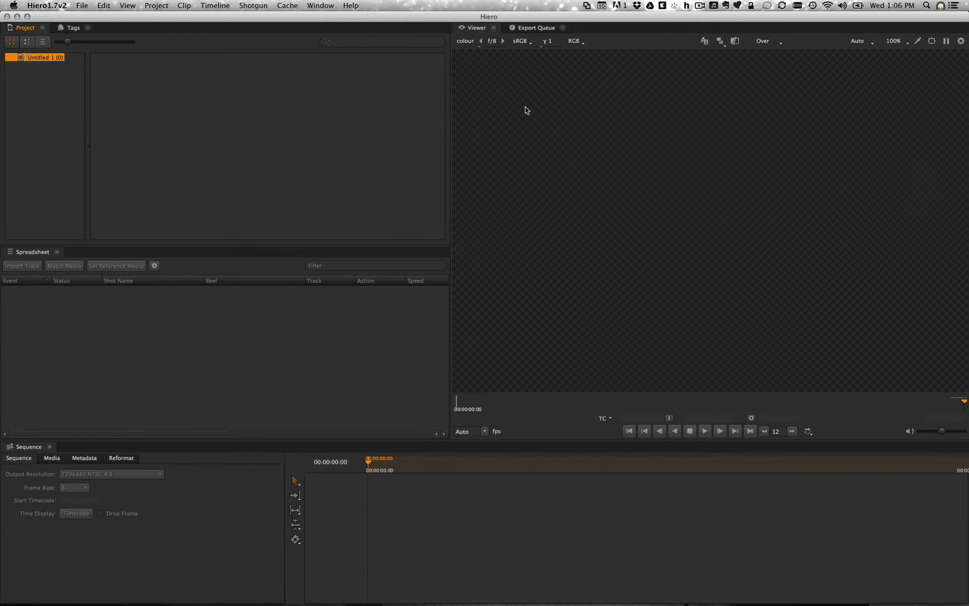
Import the 9900.xml edit as a sequence via Import EDL/XML
left_click(77, 6)
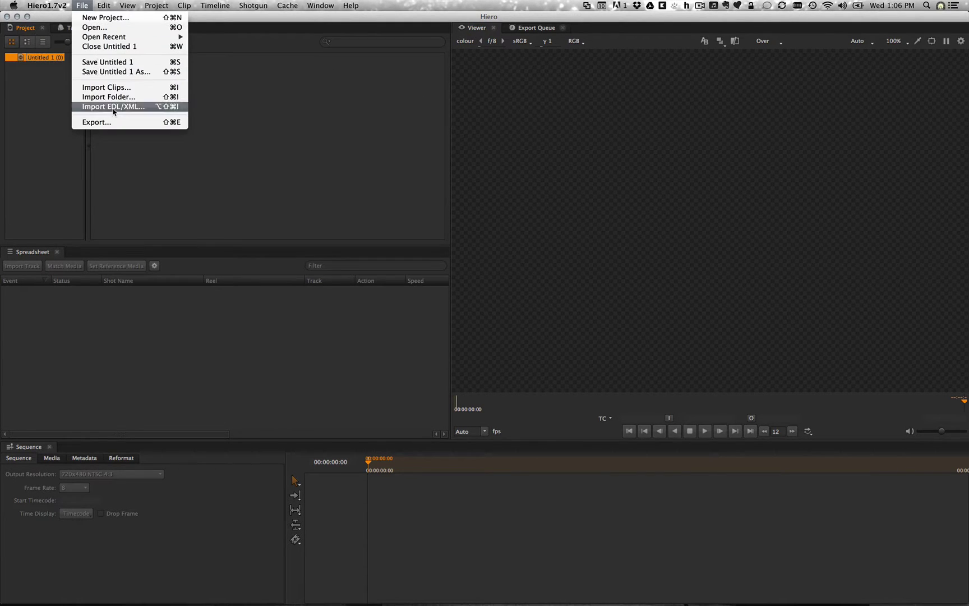
left_click(111, 110)
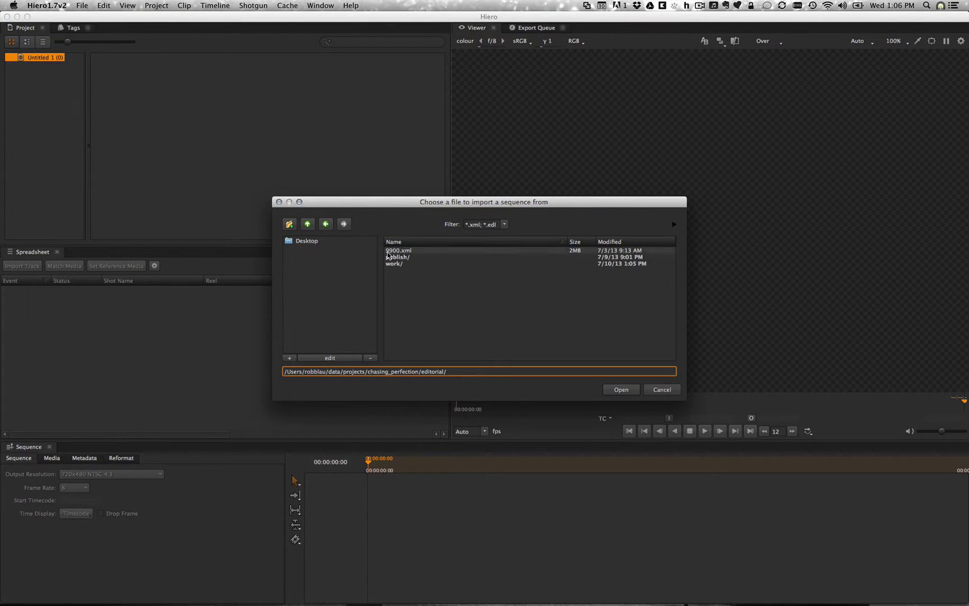
left_click(555, 250)
left_click(615, 390)
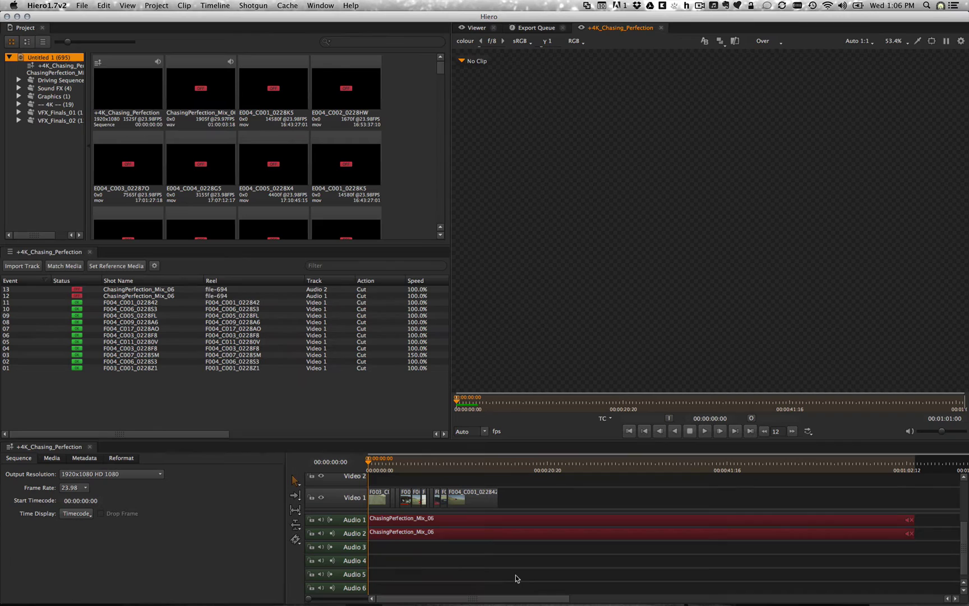
Delete the two ChasingPerfection_Mix_06 audio clips and fit the Video 1 shots to the timeline
left_click_drag(538, 543, 523, 486)
right_click(520, 519)
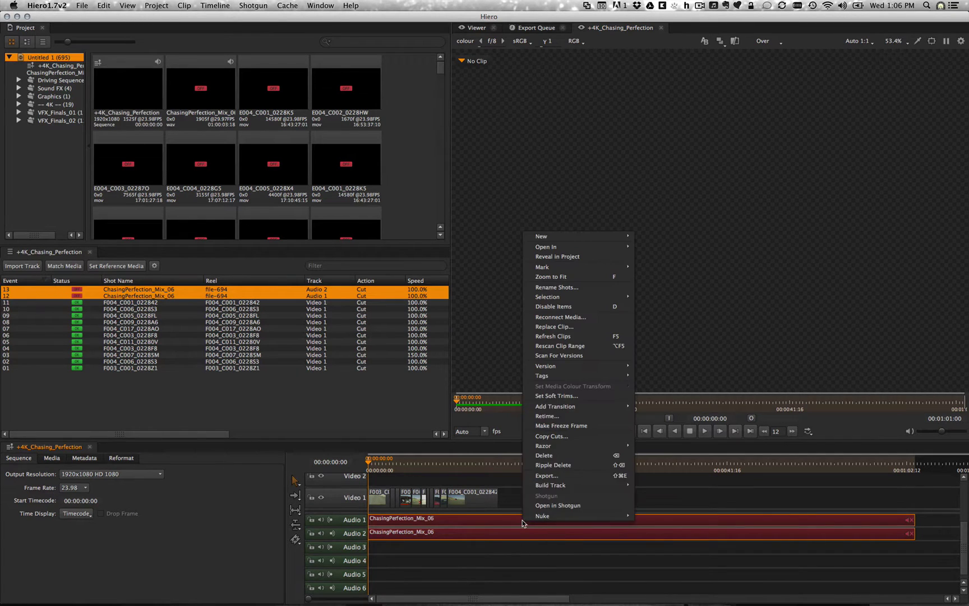
left_click(594, 454)
left_click_drag(555, 496, 667, 462)
key("shift+z")
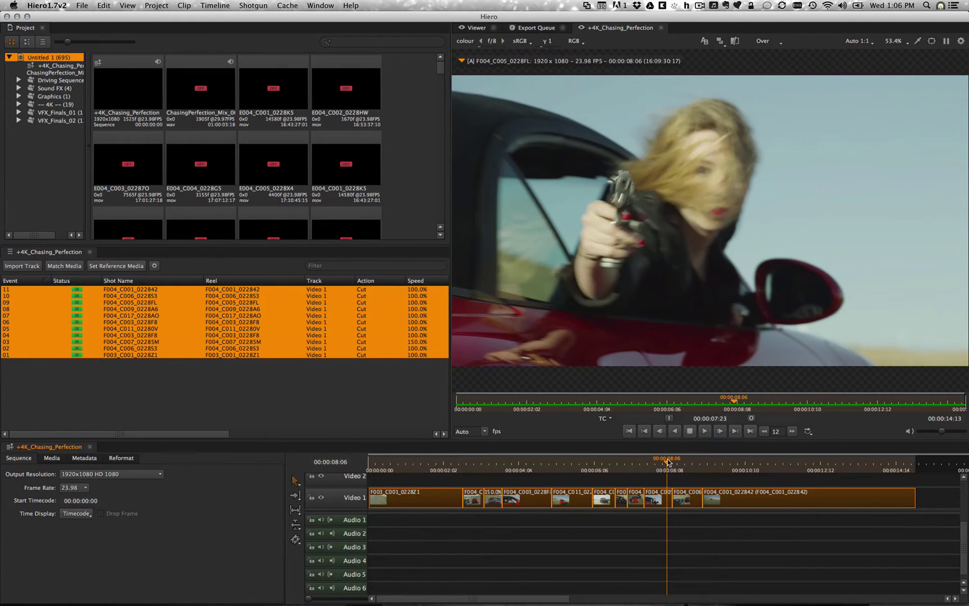
Set the +4K_Chasing_Perfection sequence thumbnail to the current frame
left_click(54, 66)
left_click(109, 88)
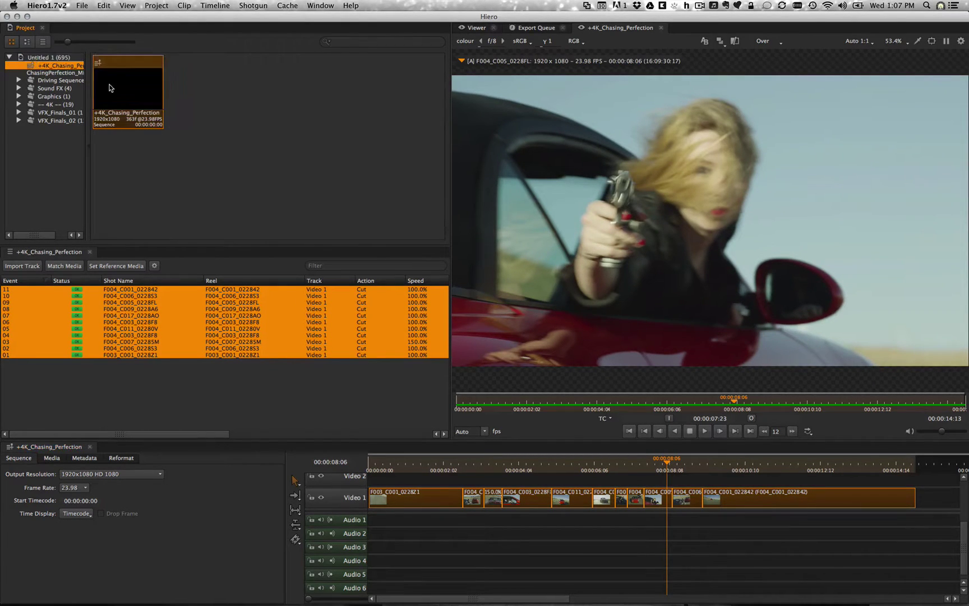
left_click(704, 42)
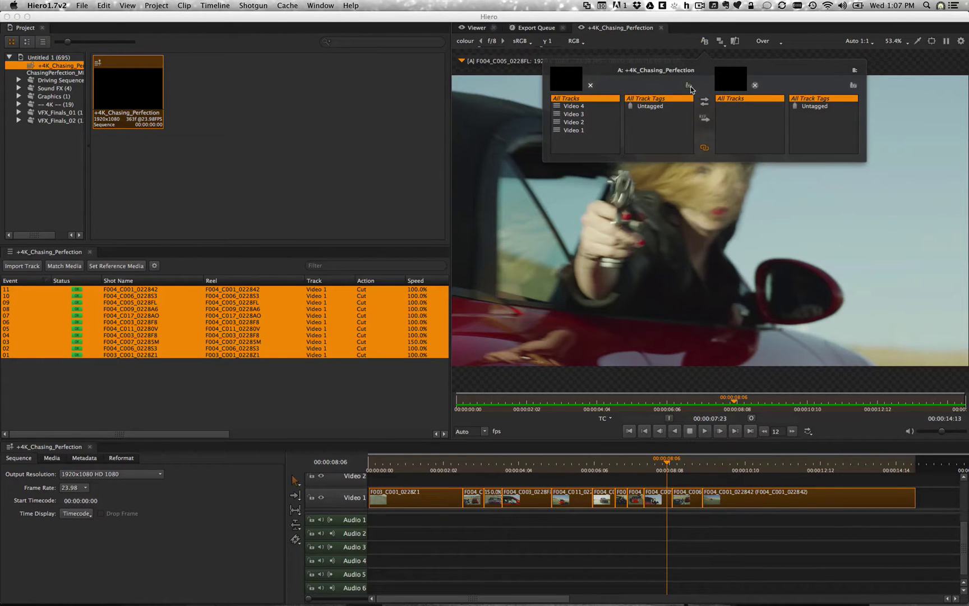
left_click(690, 86)
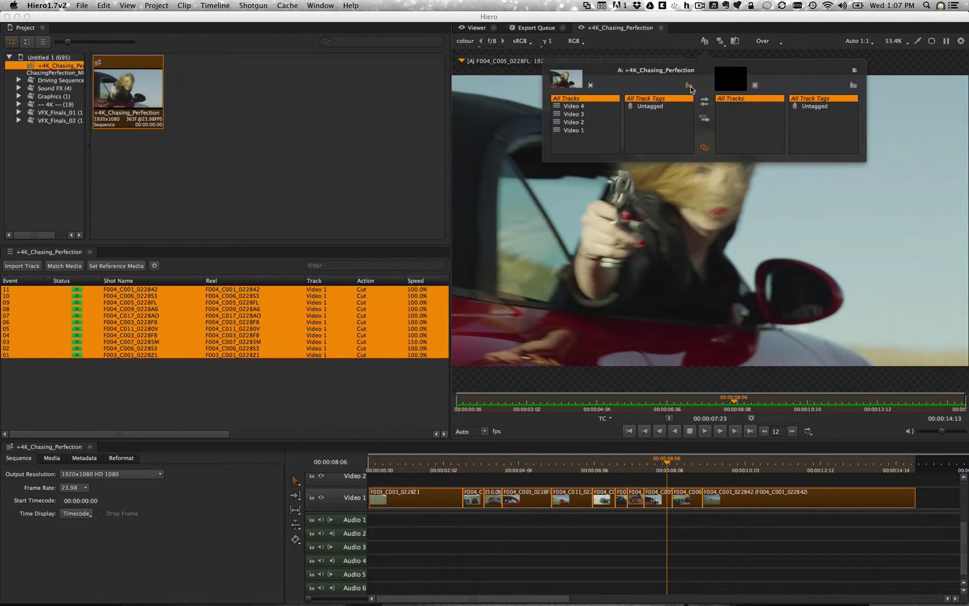
Rename the selected shots sequentially S0010 to S0110
right_click(186, 327)
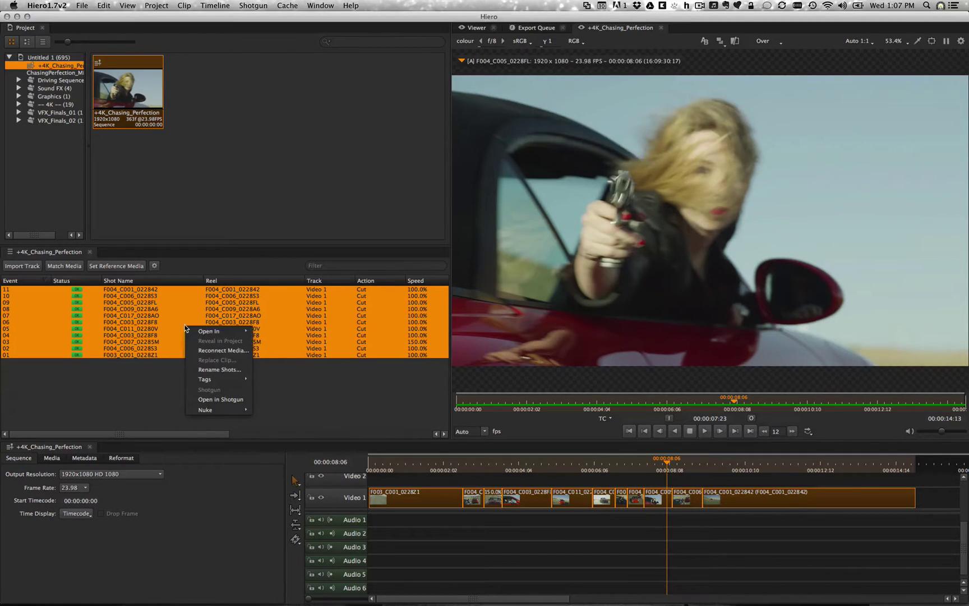
left_click(213, 369)
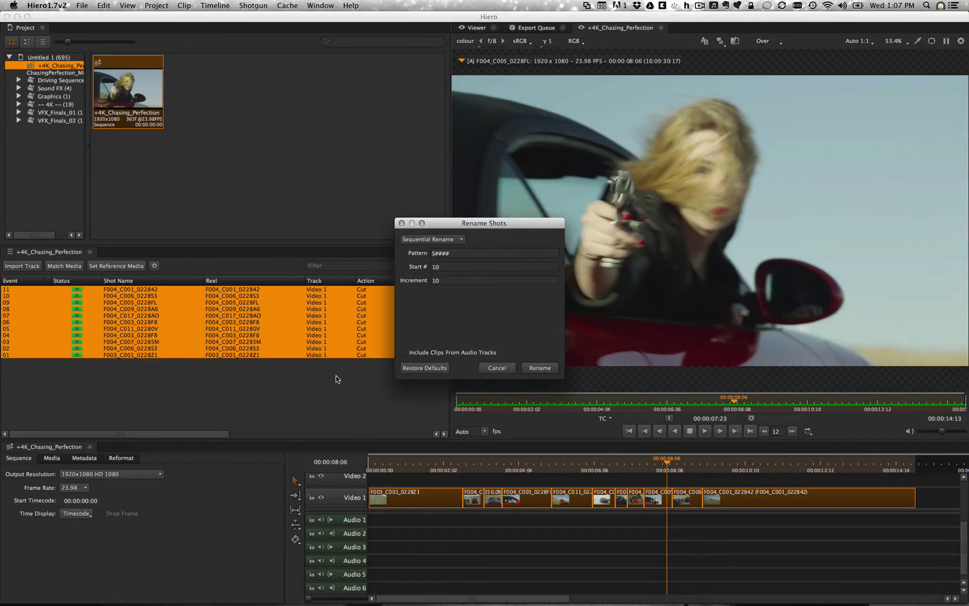
left_click(531, 369)
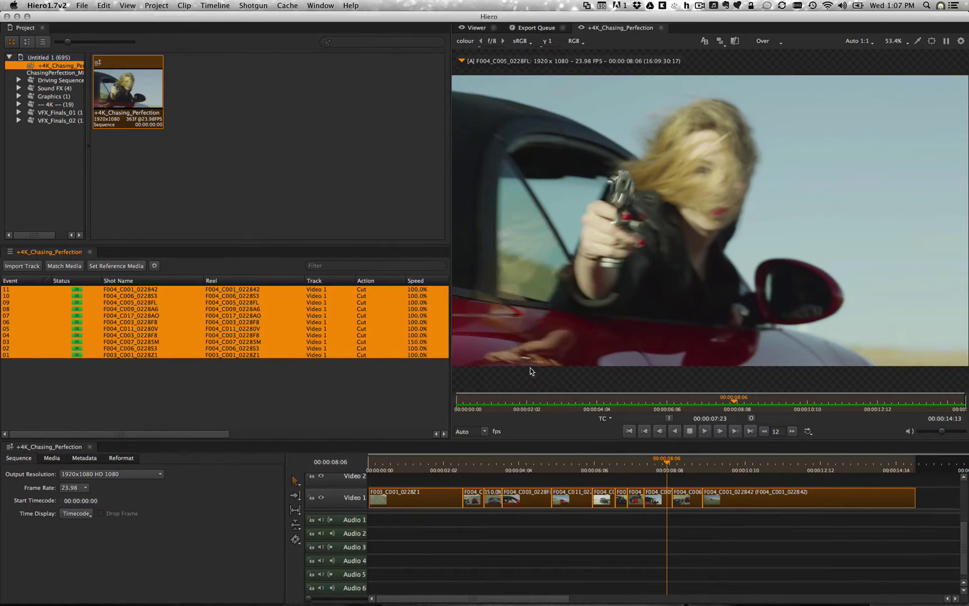
Rename the sequence in the bin to 0100
left_click(121, 118)
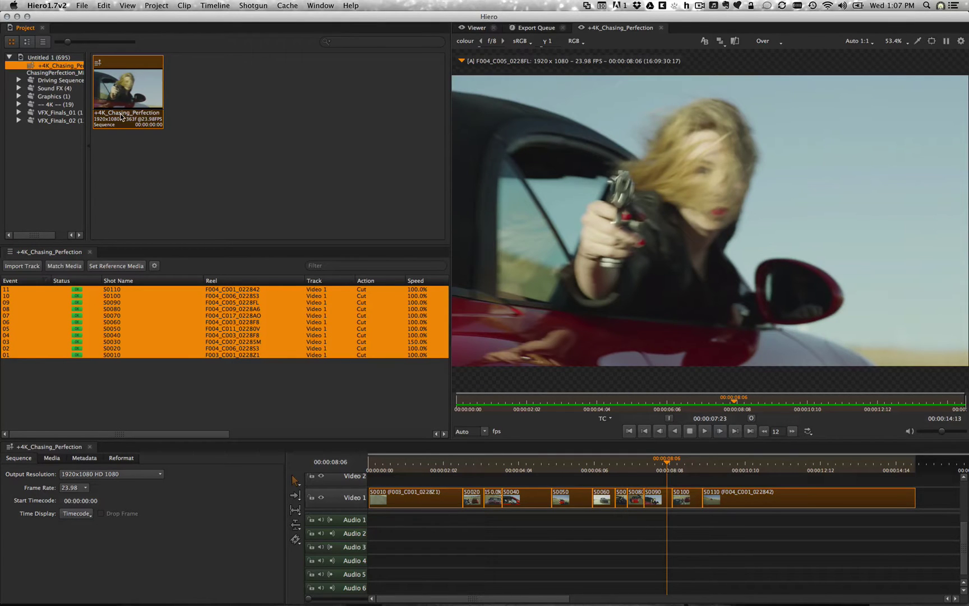
left_click(121, 112)
type("0100")
key("Return")
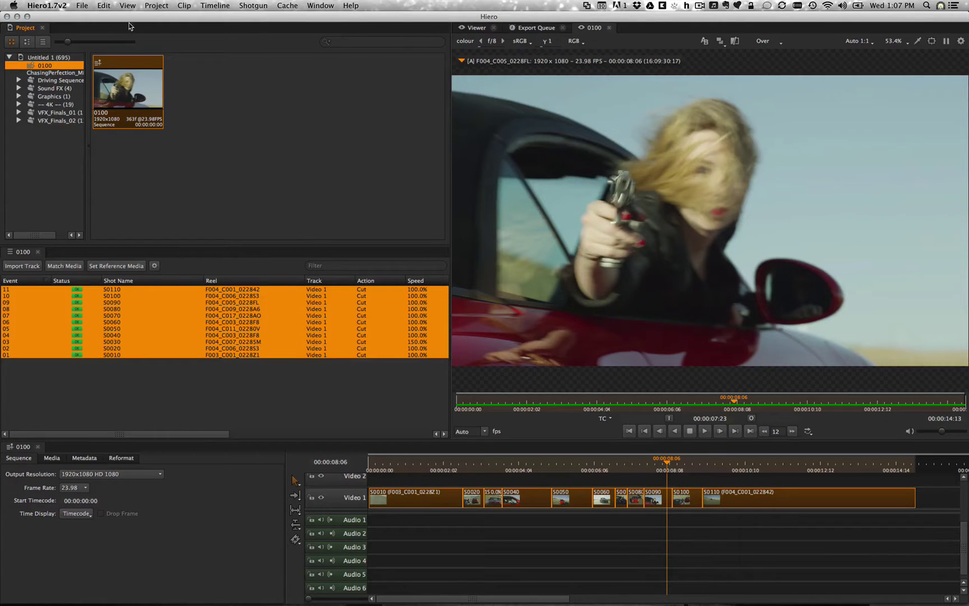
Save the Untitled 1 project through Shotgun Save As as edit.v001.hrox
left_click(45, 59)
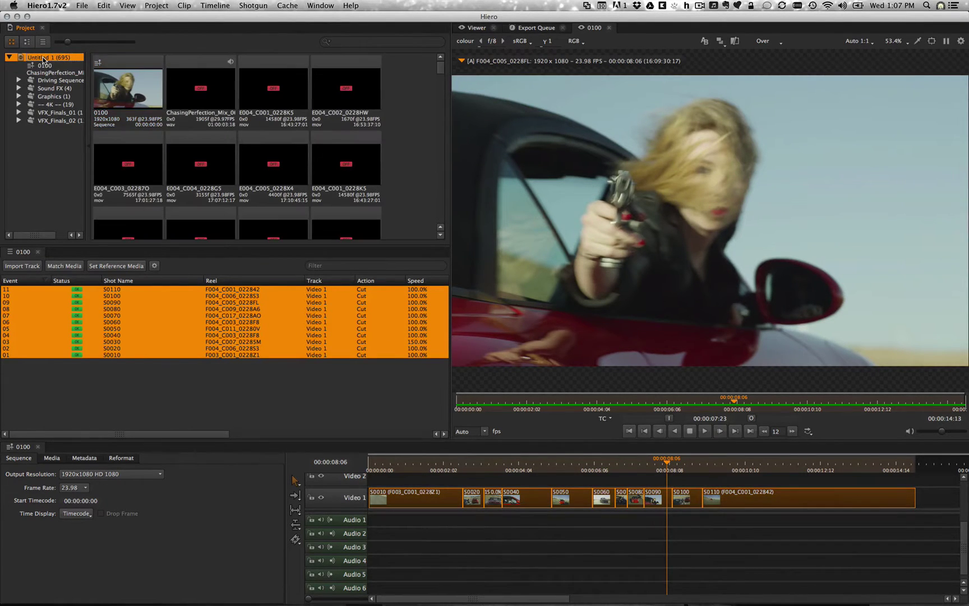
right_click(44, 59)
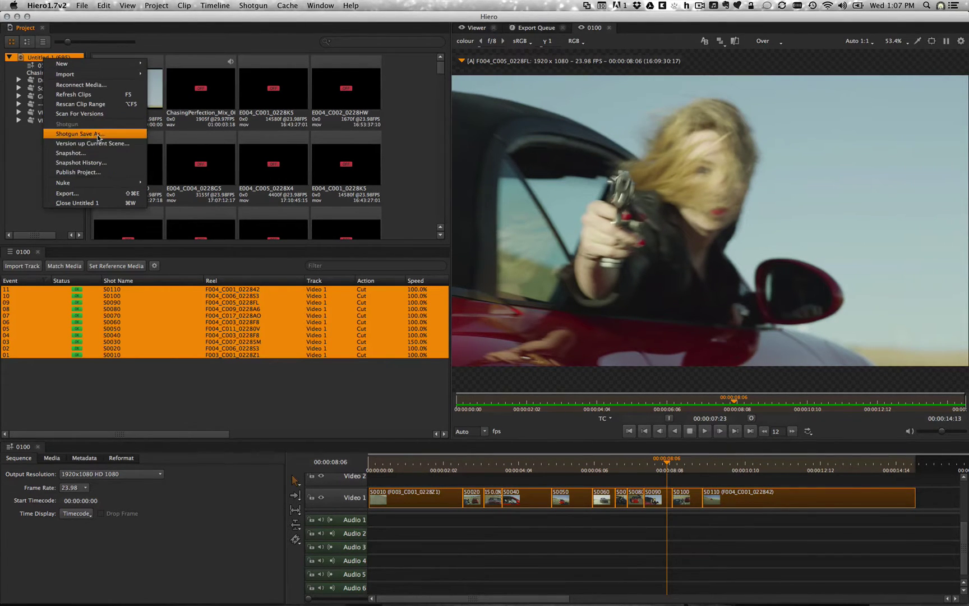
left_click(143, 134)
type("edit")
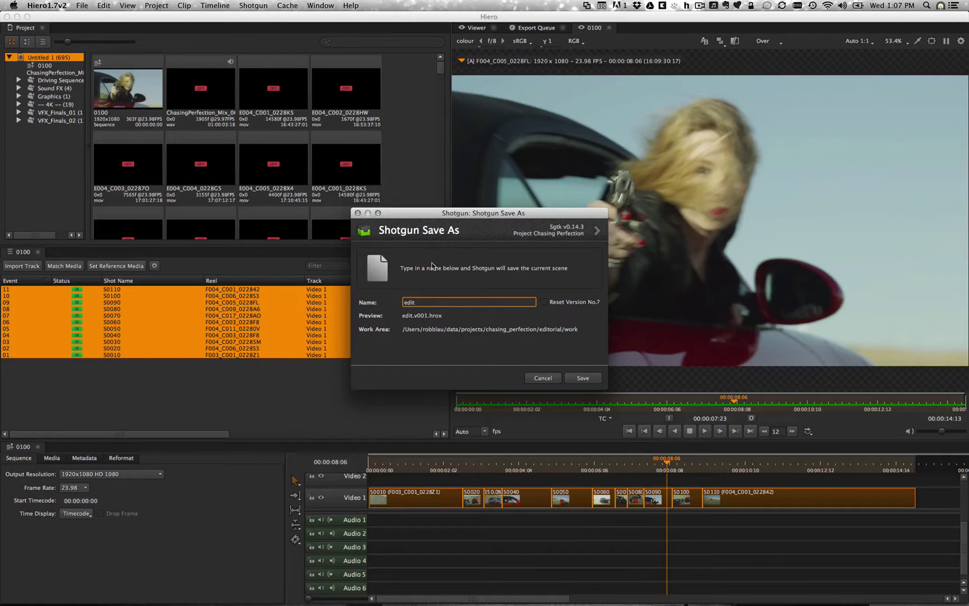
left_click(573, 379)
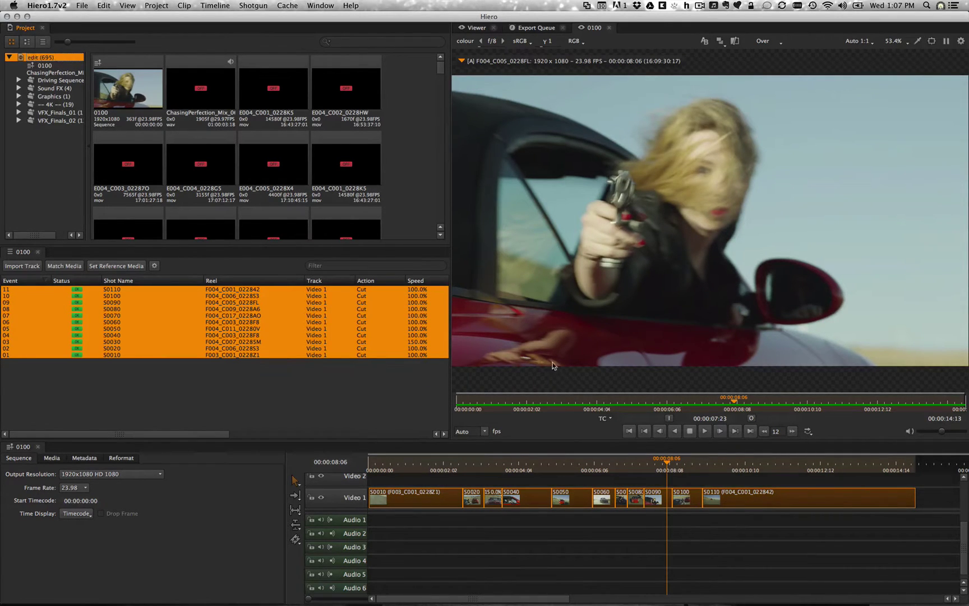
Show the Tags panel alongside the project bin
right_click(115, 30)
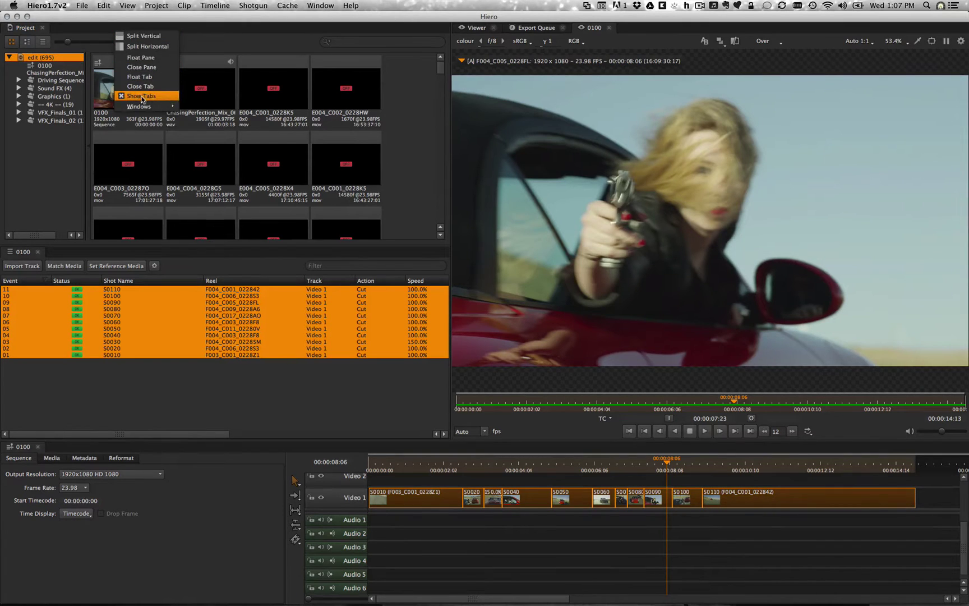
mouse_move(147, 107)
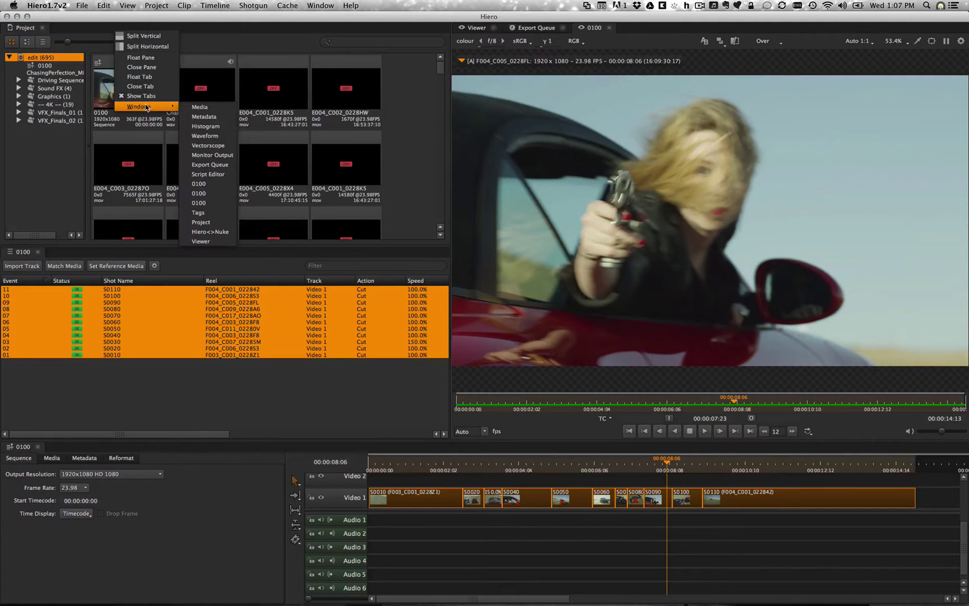
left_click(199, 213)
Tag shots S0010–S0040 Ready To Start and S0050–S0110 On Hold
left_click(553, 550)
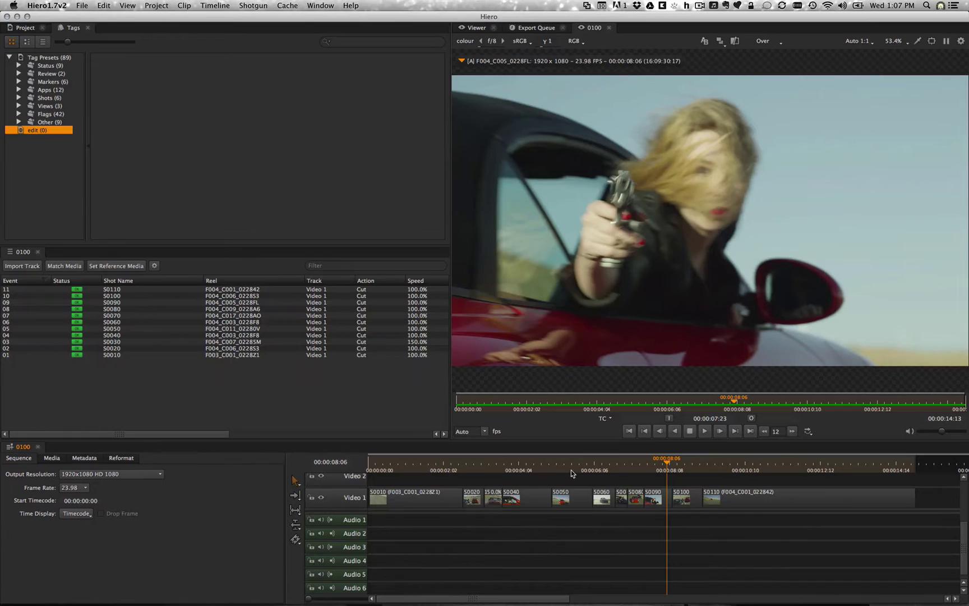
left_click_drag(571, 469, 539, 458)
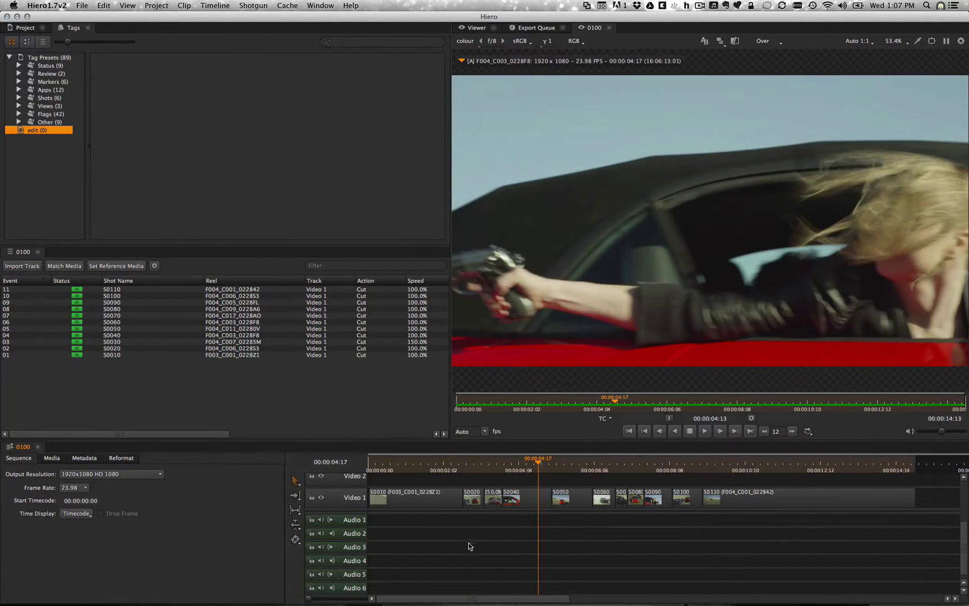
left_click_drag(529, 532, 440, 503)
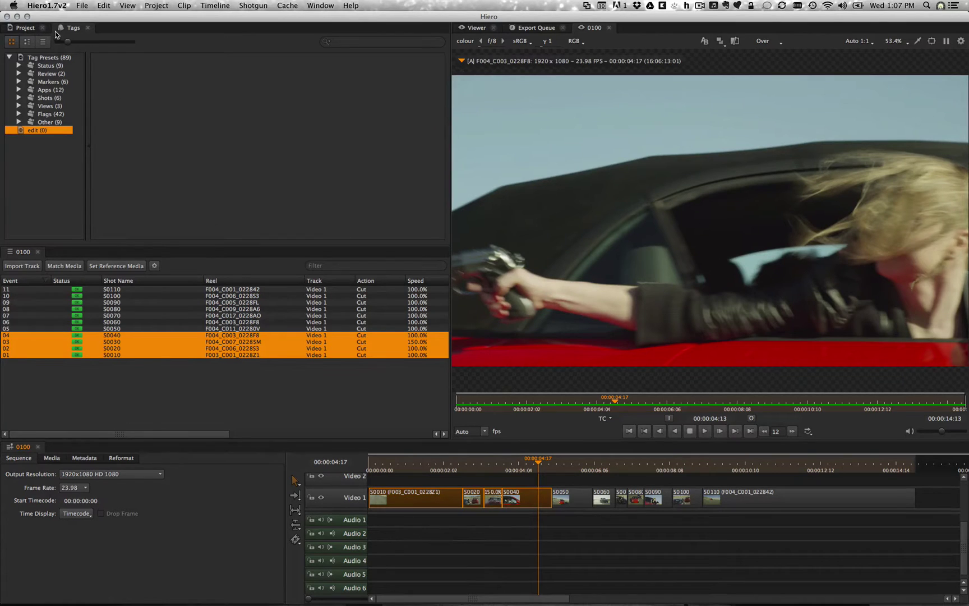
left_click(54, 66)
left_click_drag(120, 88, 443, 507)
left_click(581, 557)
left_click_drag(575, 543, 745, 486)
left_click_drag(347, 161, 737, 497)
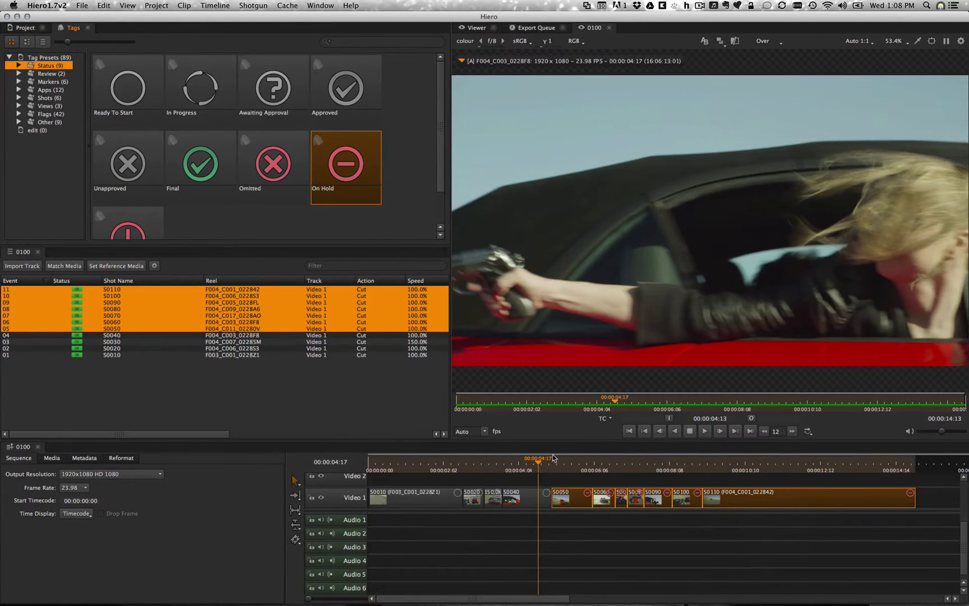
Add a Green marker tag to the first shot, S0010
left_click_drag(537, 466, 425, 460)
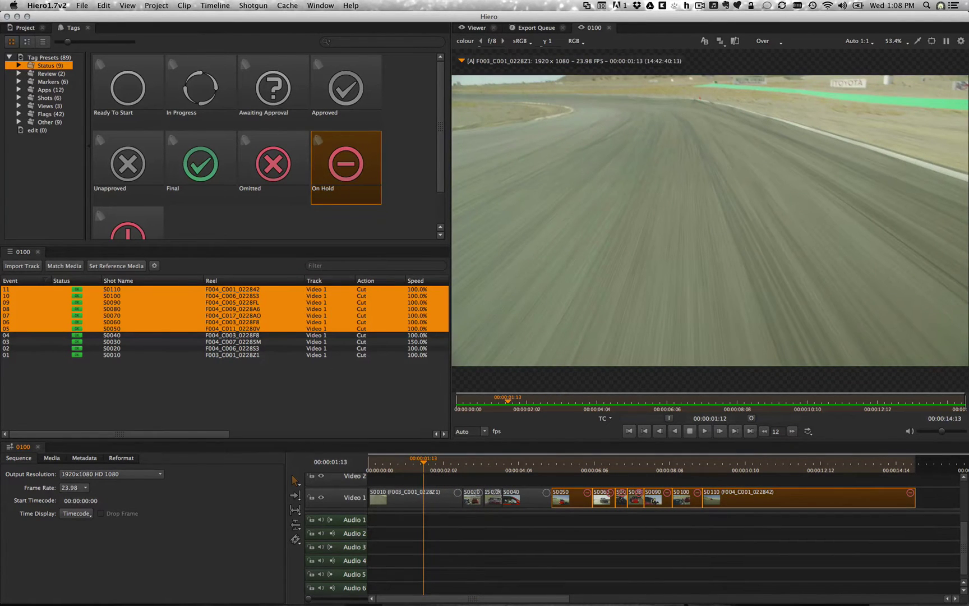
left_click(56, 89)
left_click(55, 82)
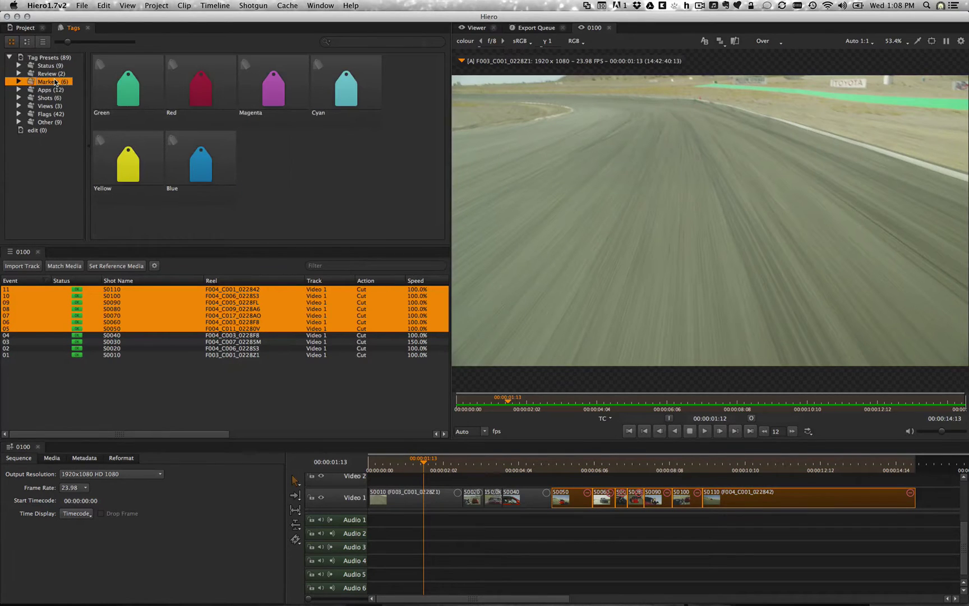
mouse_move(122, 88)
left_mouse_down()
mouse_move(277, 221)
mouse_move(415, 529)
mouse_move(422, 507)
left_mouse_up()
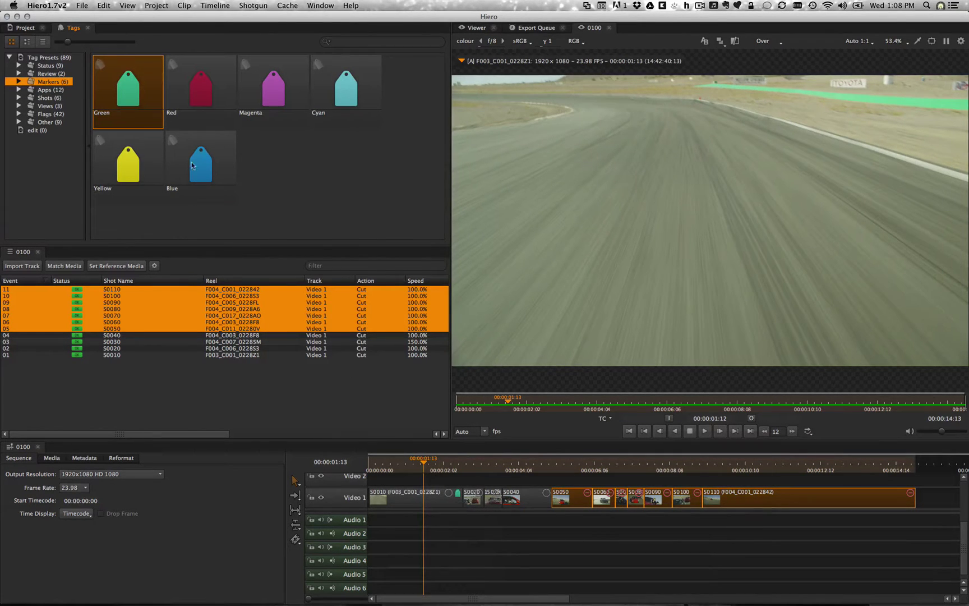
mouse_move(527, 602)
Version up the edit project's current scene from v001 to version 2
left_click(29, 28)
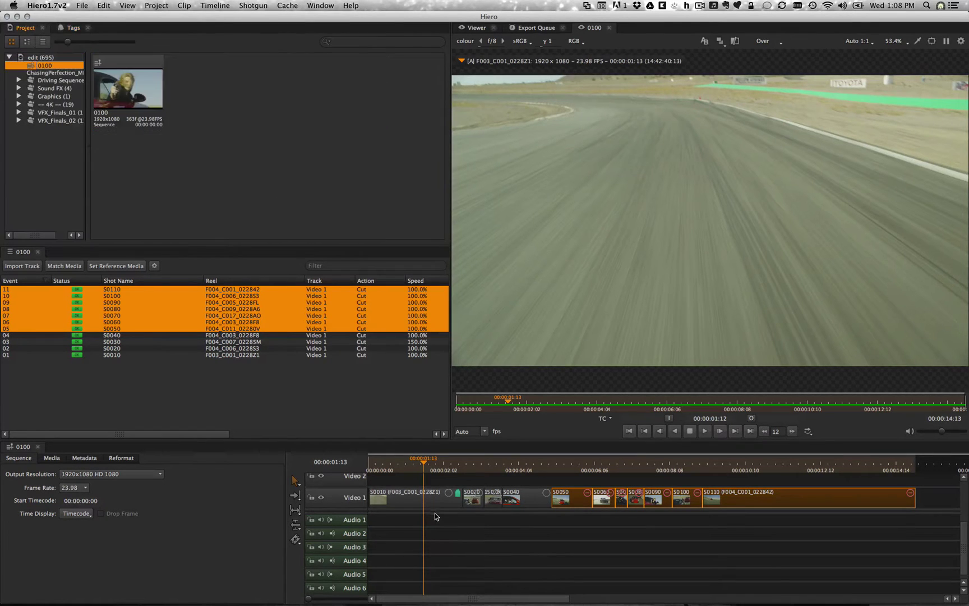
left_click(40, 57)
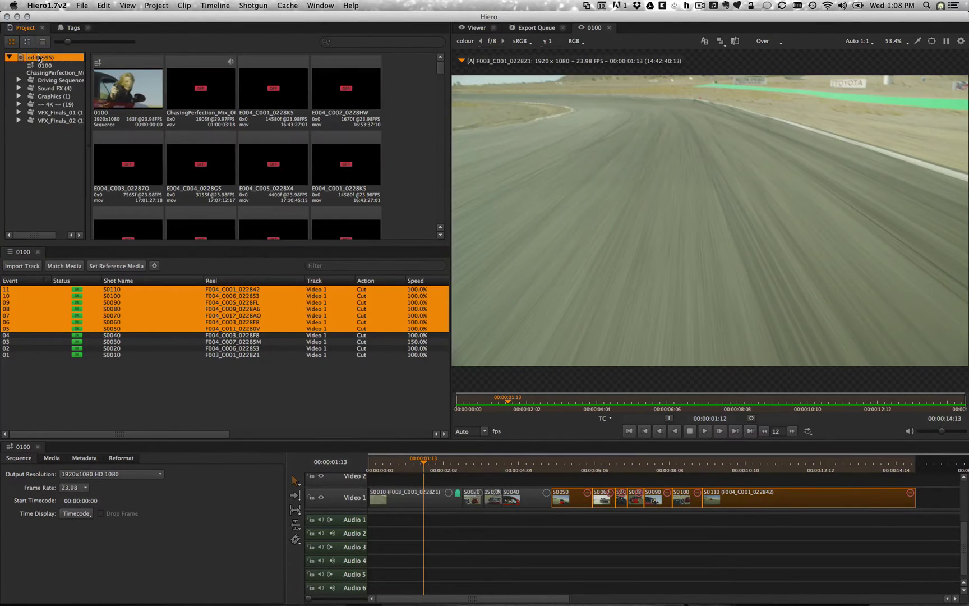
right_click(39, 58)
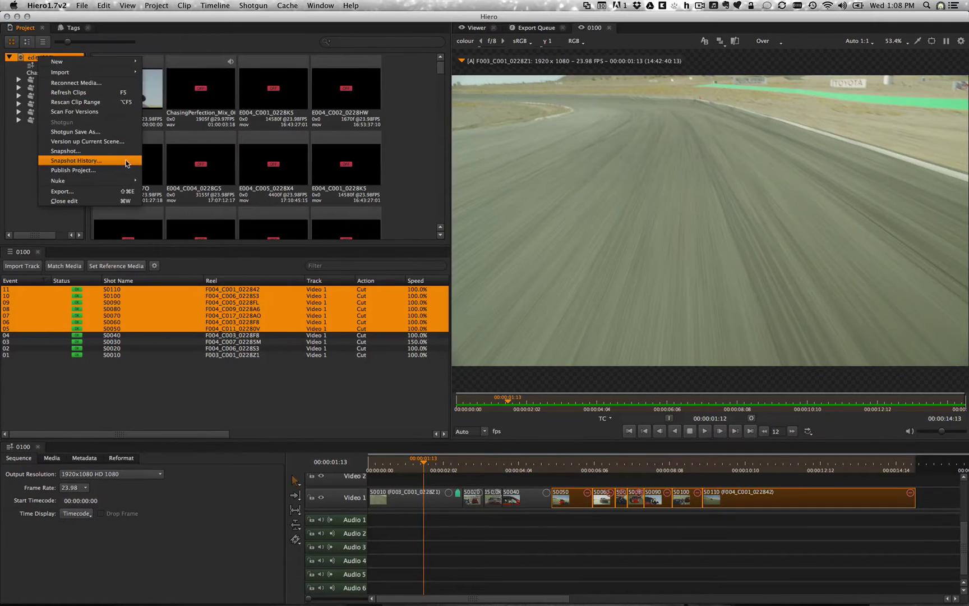
left_click(114, 142)
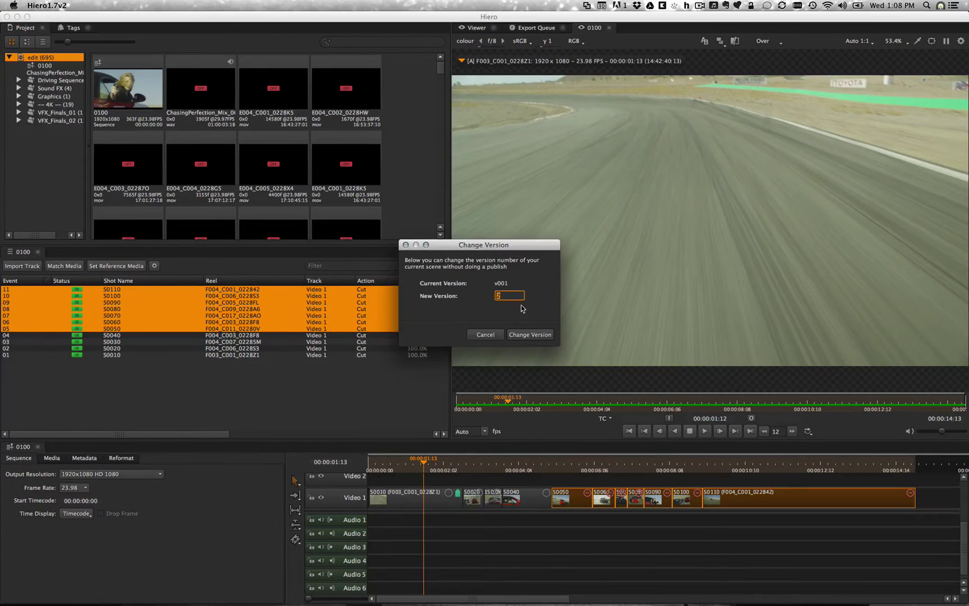
left_click(516, 335)
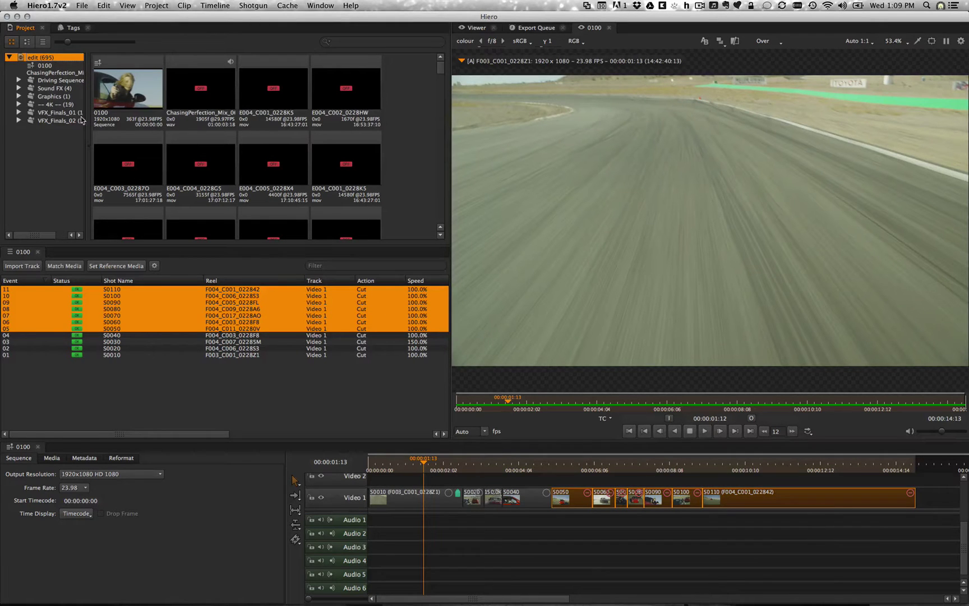
Export sequence 0100 with Shotgun Shot Processor, mapping Green to Simple comp task template
left_click(26, 66)
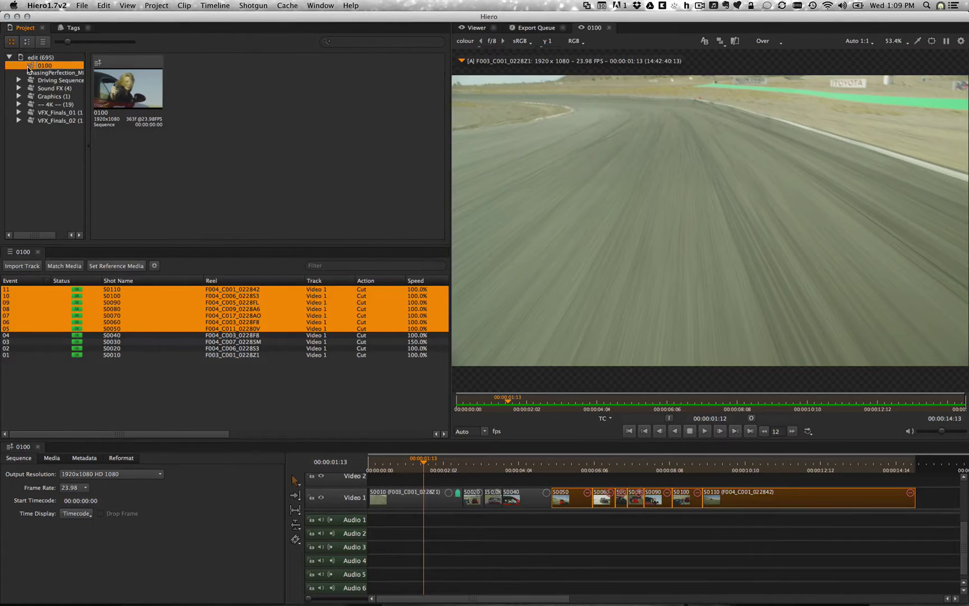
right_click(136, 99)
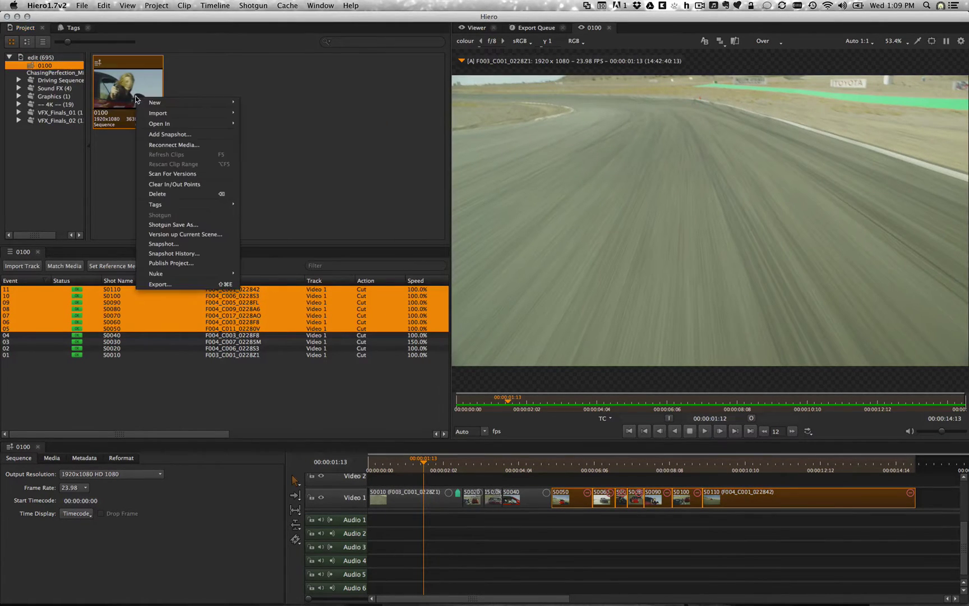
left_click(178, 282)
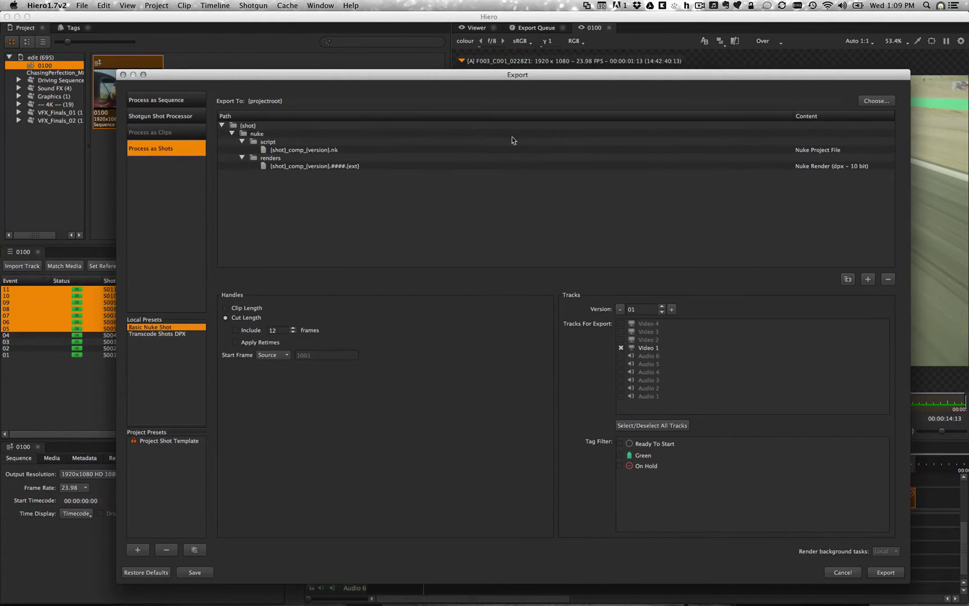
left_click(153, 117)
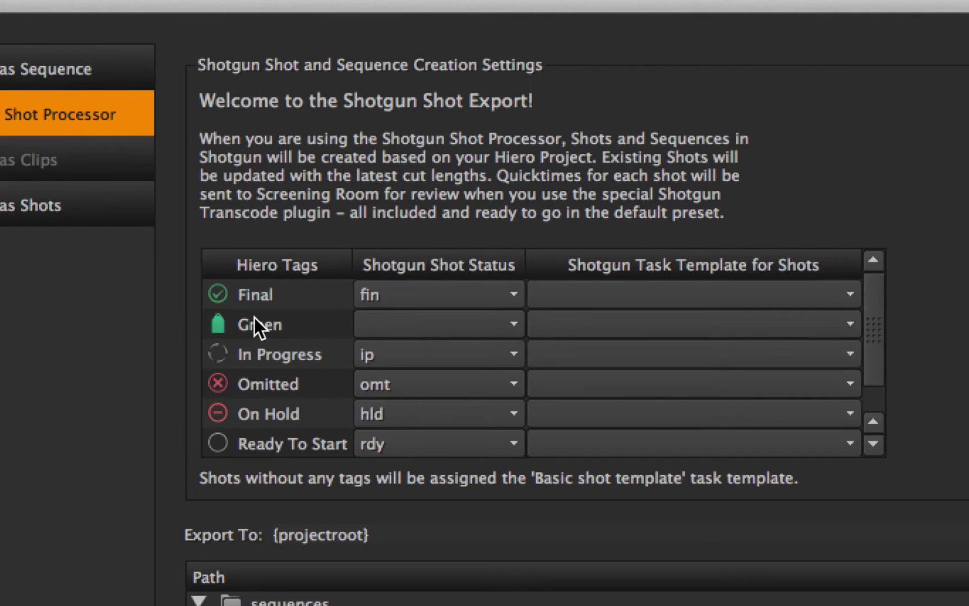
left_click(556, 317)
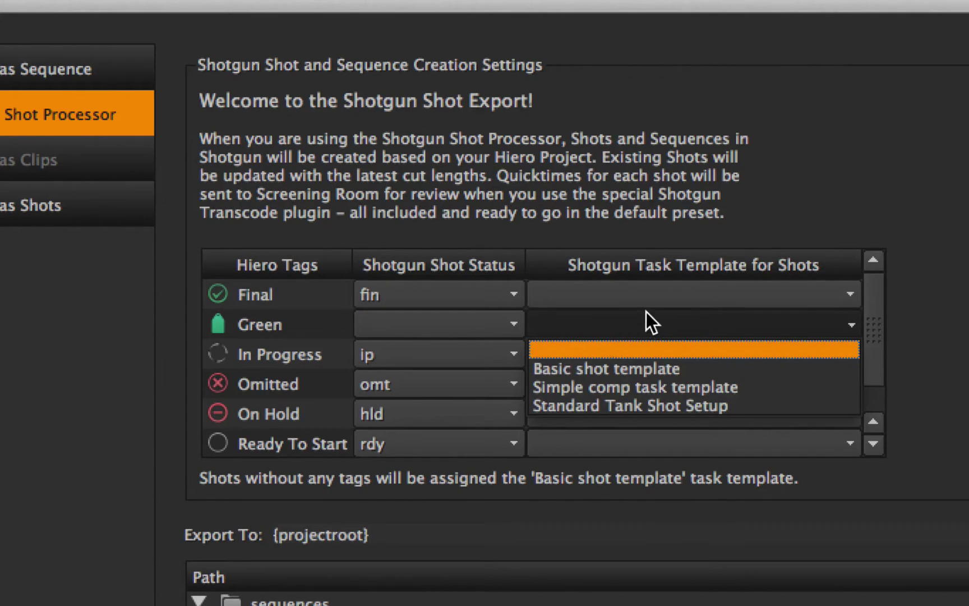
left_click(665, 388)
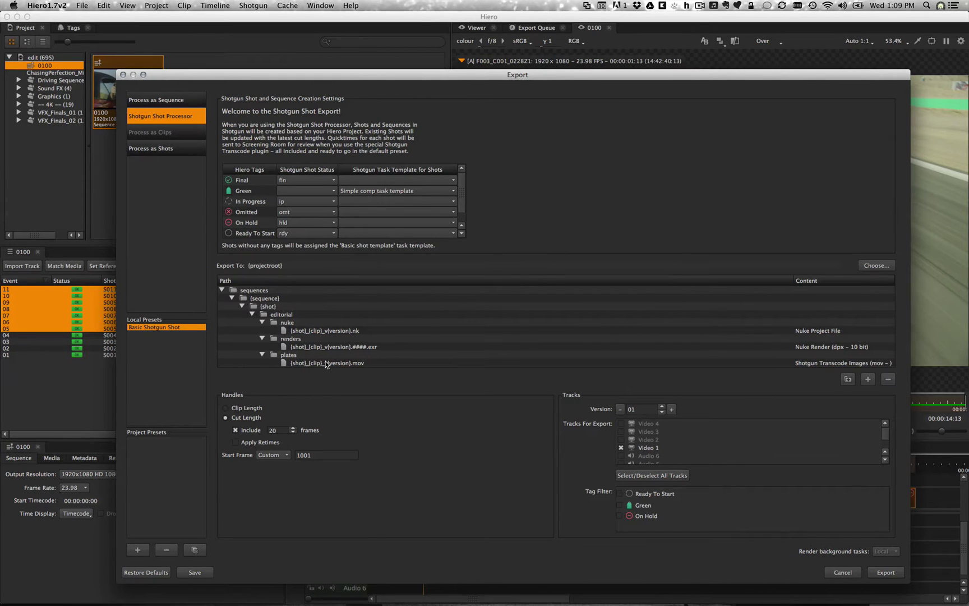
Keep Shotgun Transcode Images as the content for the plates .mov output
mouse_move(328, 362)
mouse_move(437, 363)
left_click(292, 362)
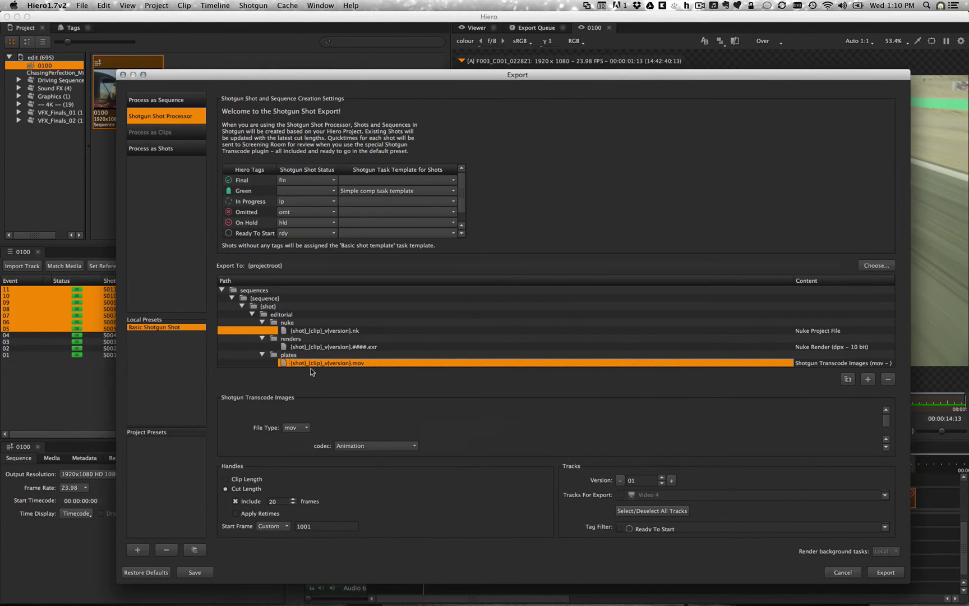
left_click(805, 364)
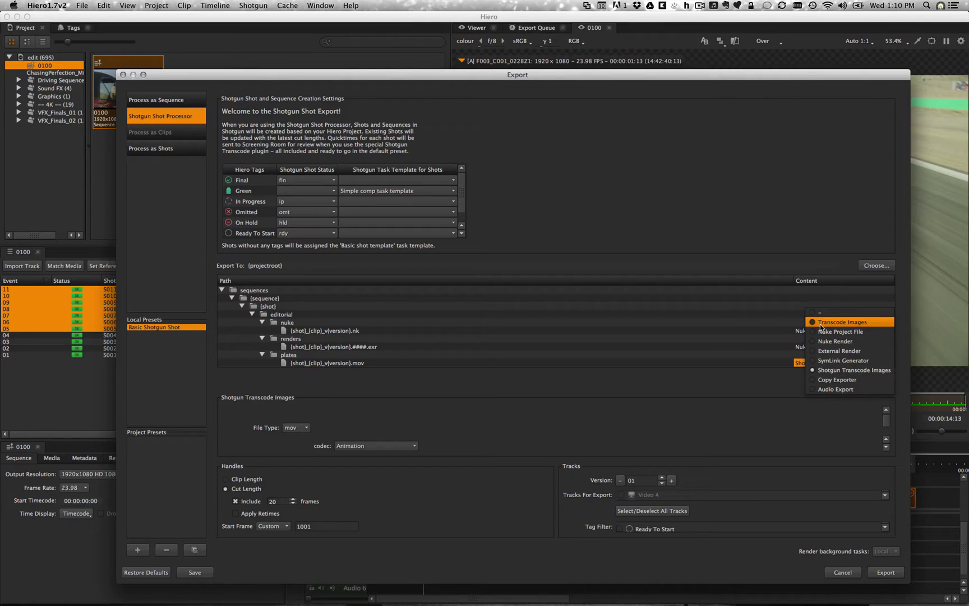
left_click(829, 370)
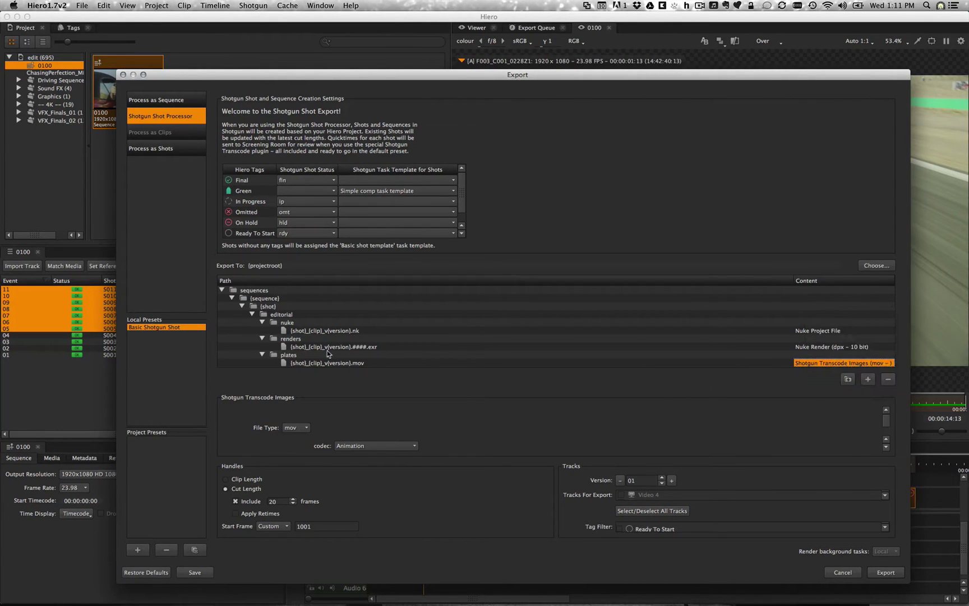
Set export handles to 10 frames and the start frame to 101
mouse_move(345, 350)
double_click(272, 500)
type("10")
double_click(323, 527)
type("101")
Run the export with chasing_perfection as project root and inspect S0010's queued tasks
left_click(880, 572)
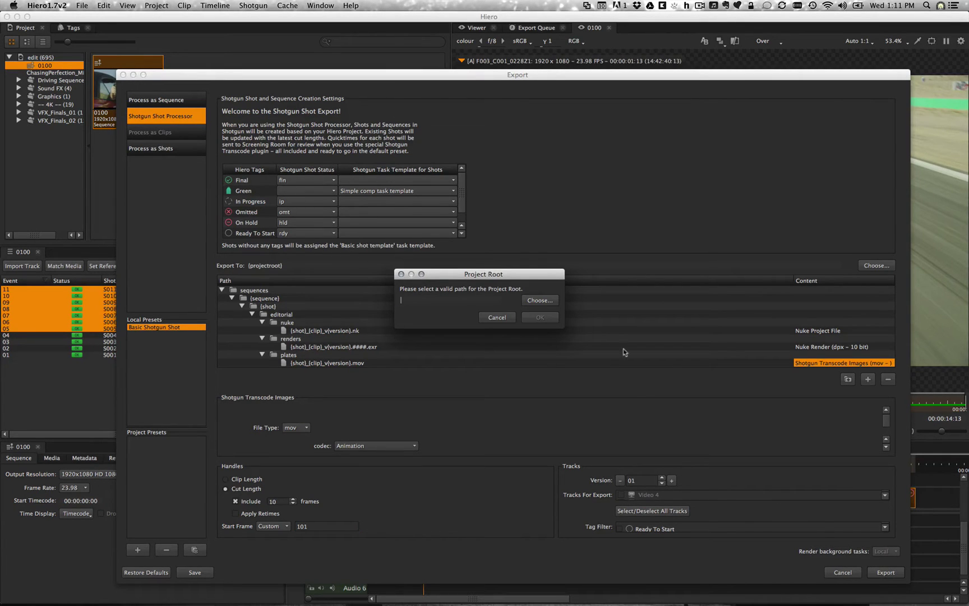
left_click(550, 301)
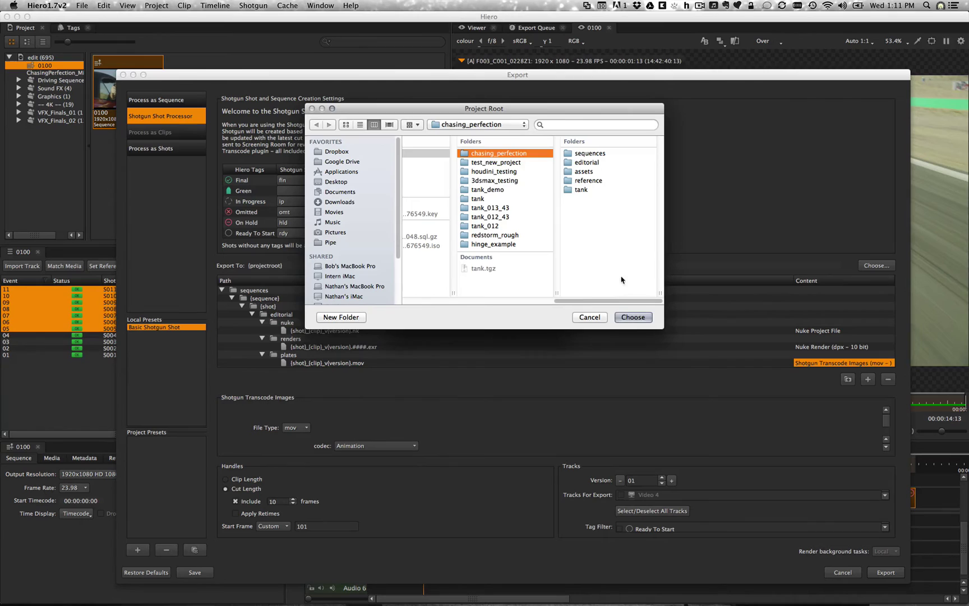
left_click(633, 317)
left_click(537, 322)
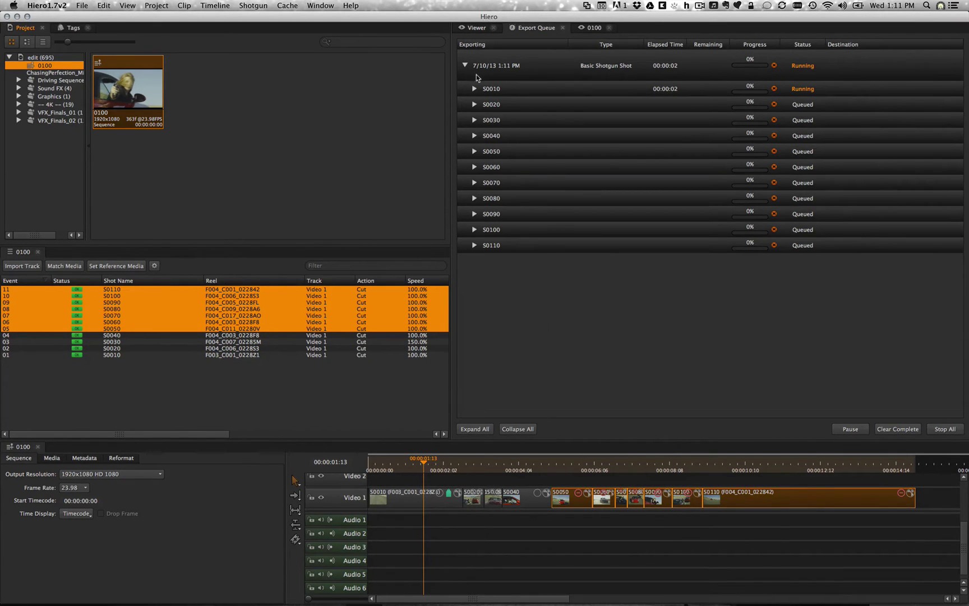
left_click(474, 88)
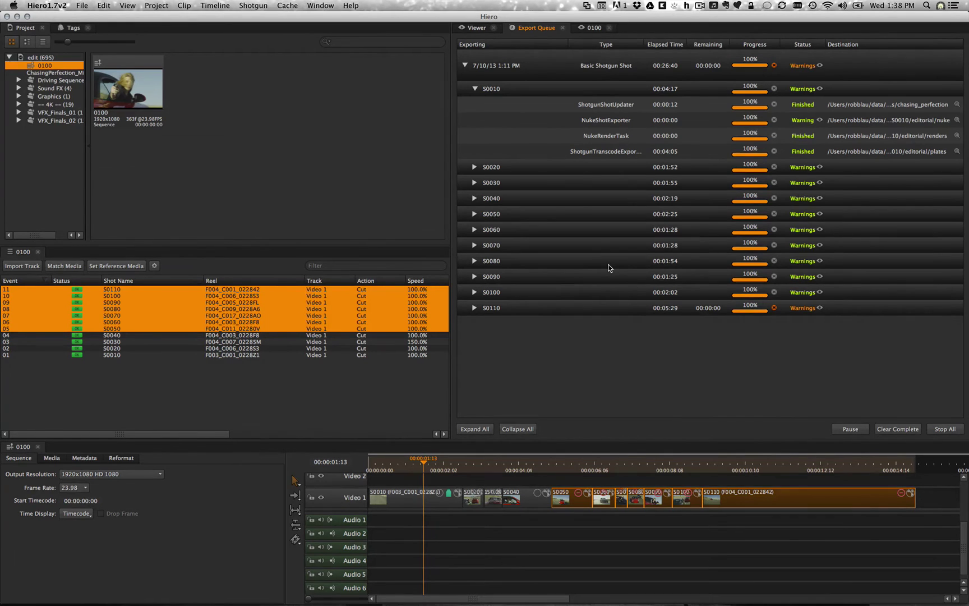
Browse the Chasing Perfection overview in Shotgun and open its Shots list
key("super+Tab")
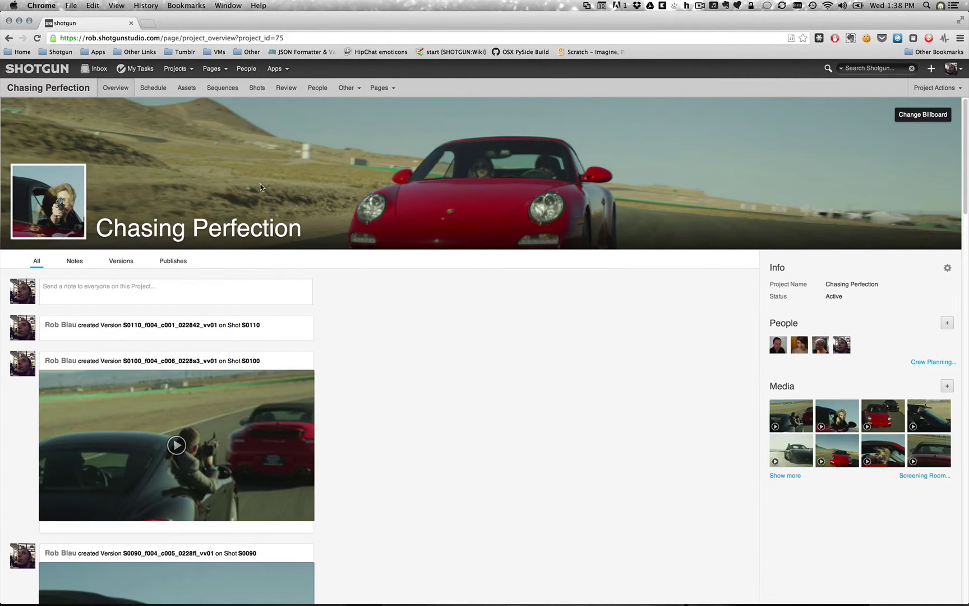
scroll(376, 478, "down", 5)
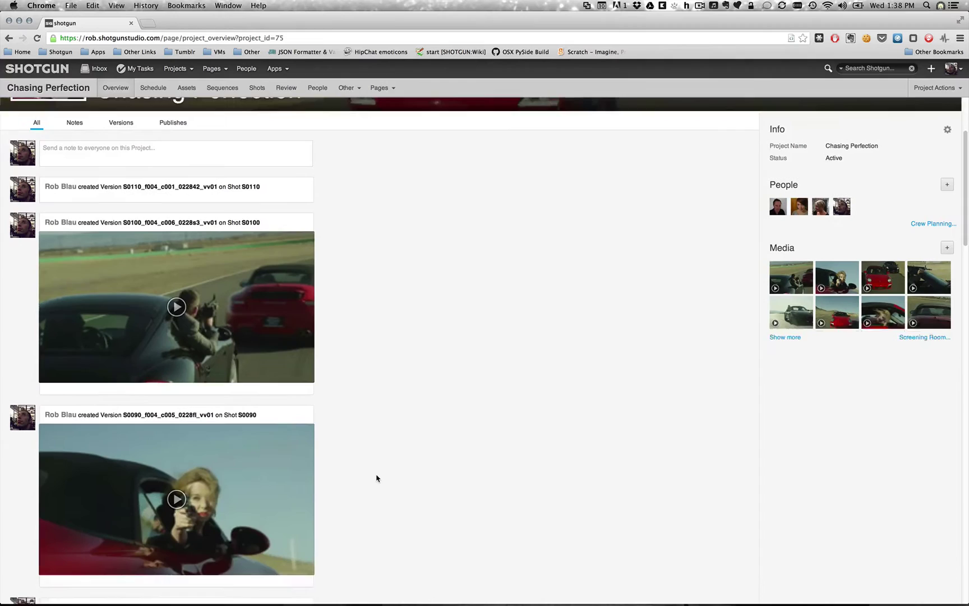
scroll(376, 478, "down", 1)
scroll(376, 477, "down", 19)
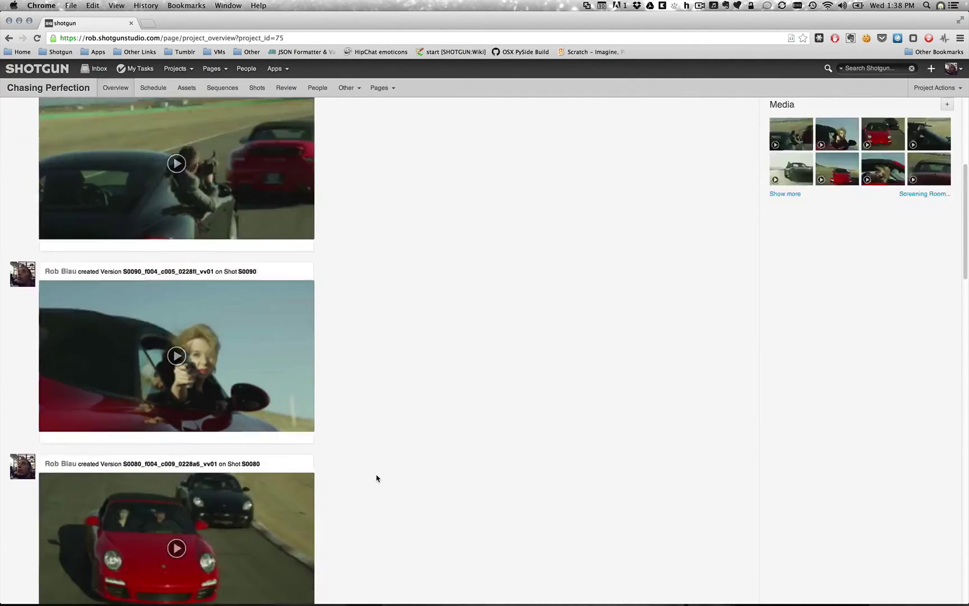
scroll(377, 478, "up", 20)
scroll(376, 478, "up", 5)
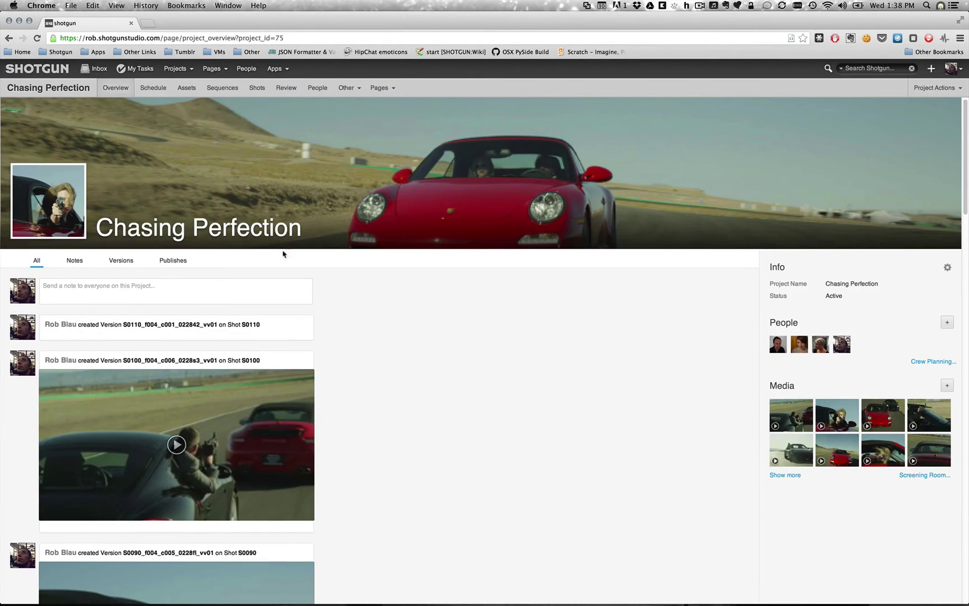
left_click(256, 89)
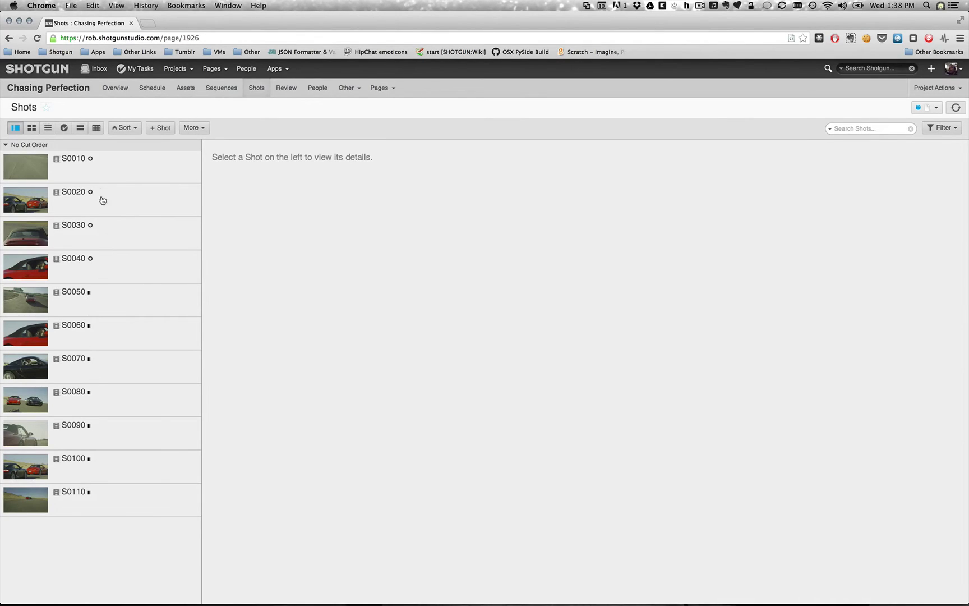
View shot S0010's details: sequence 0100, cut 101–182, four tasks and uploaded version
left_click(101, 176)
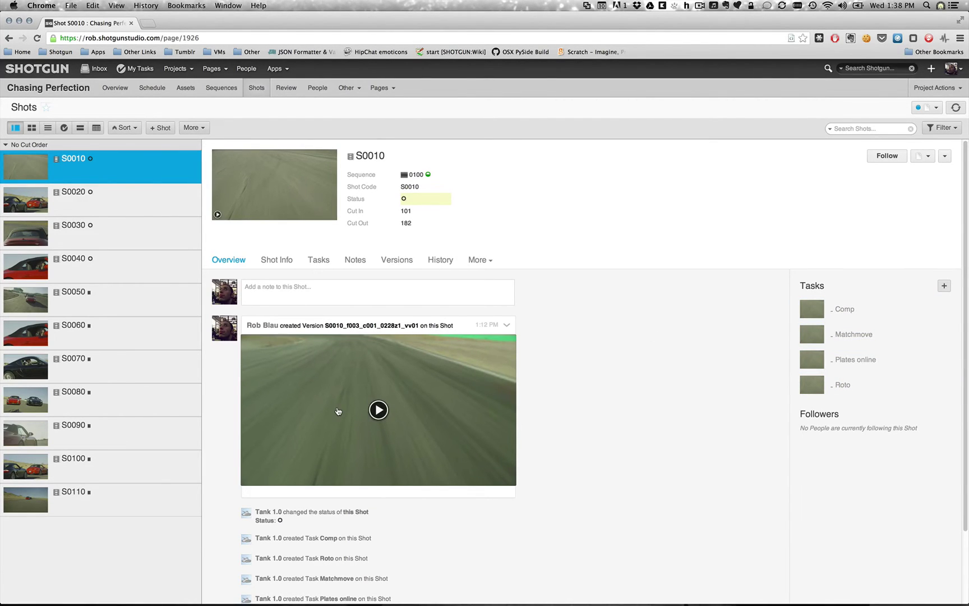
scroll(338, 411, "down", 3)
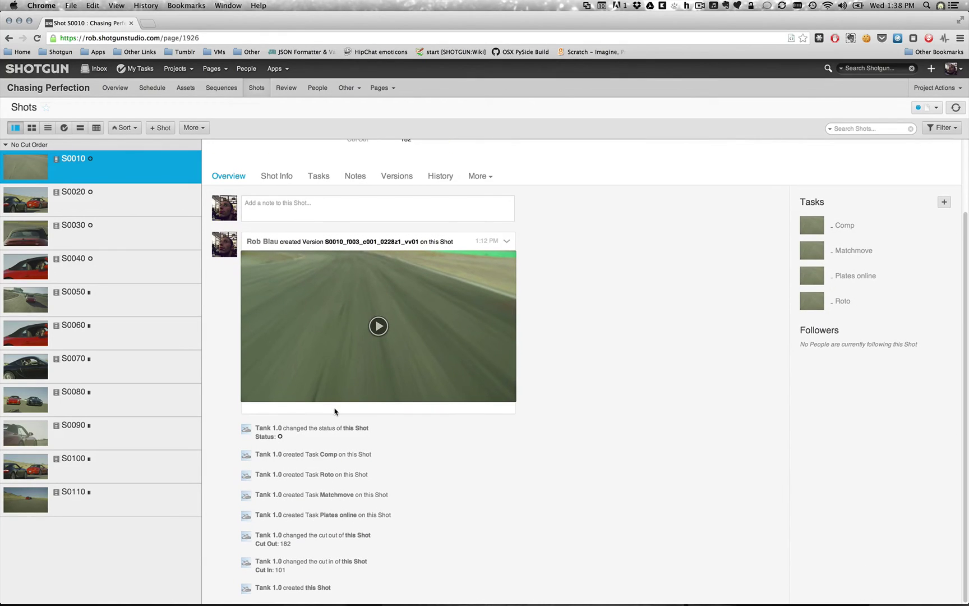
scroll(336, 425, "up", 3)
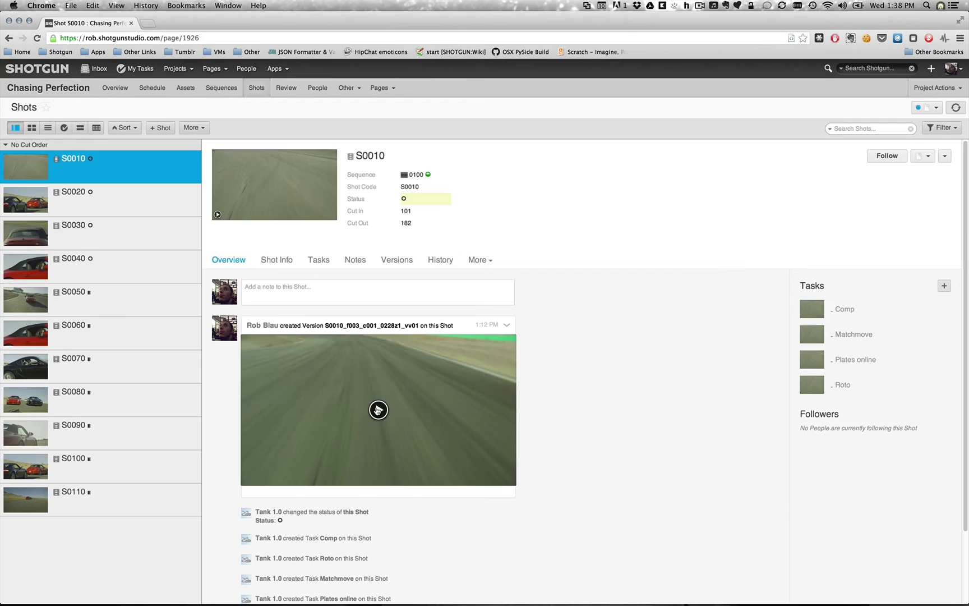
Play S0010's version and circle the bleachers in red on frame 73
left_click(275, 191)
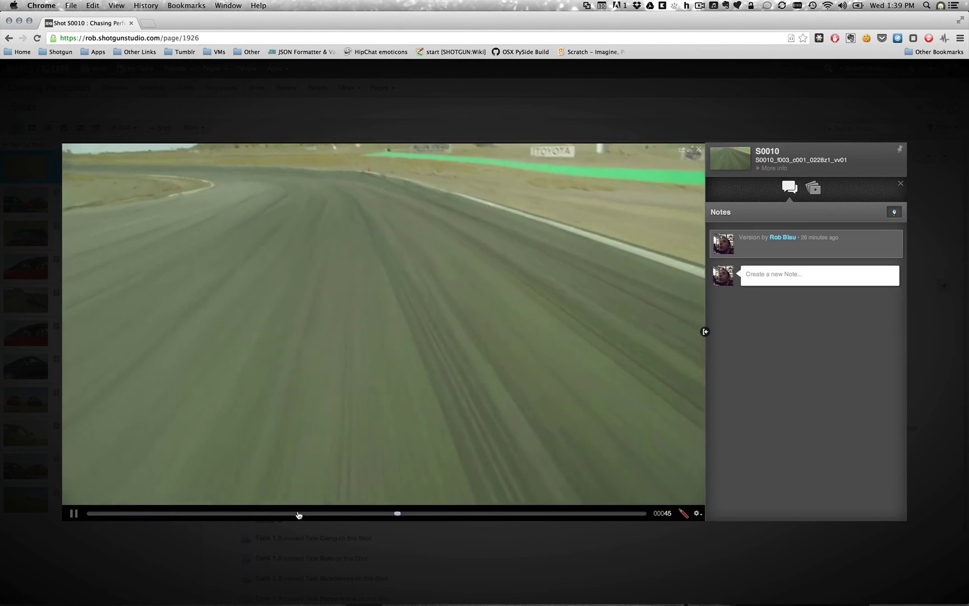
left_click_drag(396, 513, 584, 513)
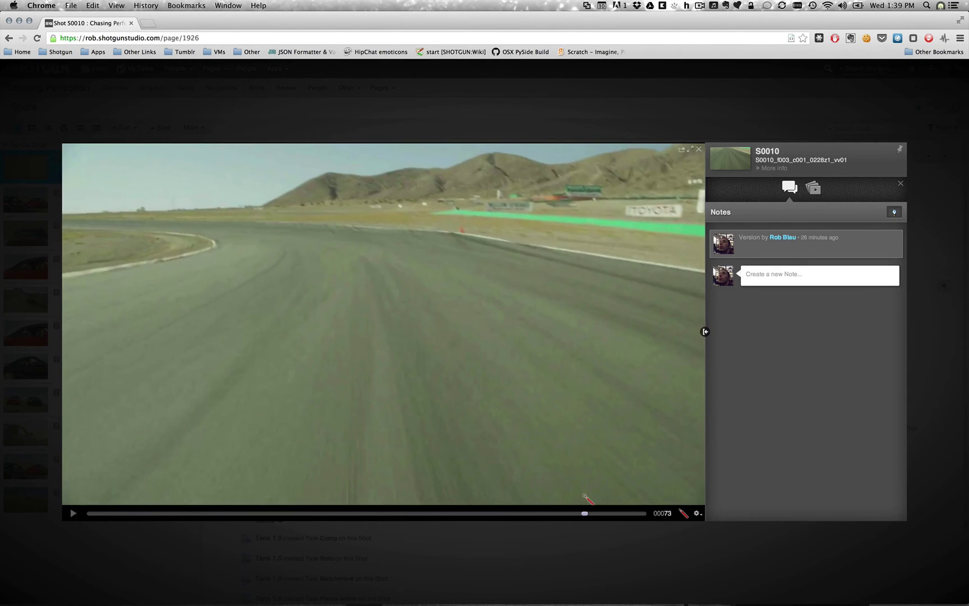
mouse_move(627, 239)
left_mouse_down()
mouse_move(597, 240)
mouse_move(587, 225)
mouse_move(675, 217)
mouse_move(653, 248)
mouse_move(618, 240)
left_mouse_up()
Post the note 'Bleachers here!' on the annotated frame and return to the shot overview
left_click(779, 275)
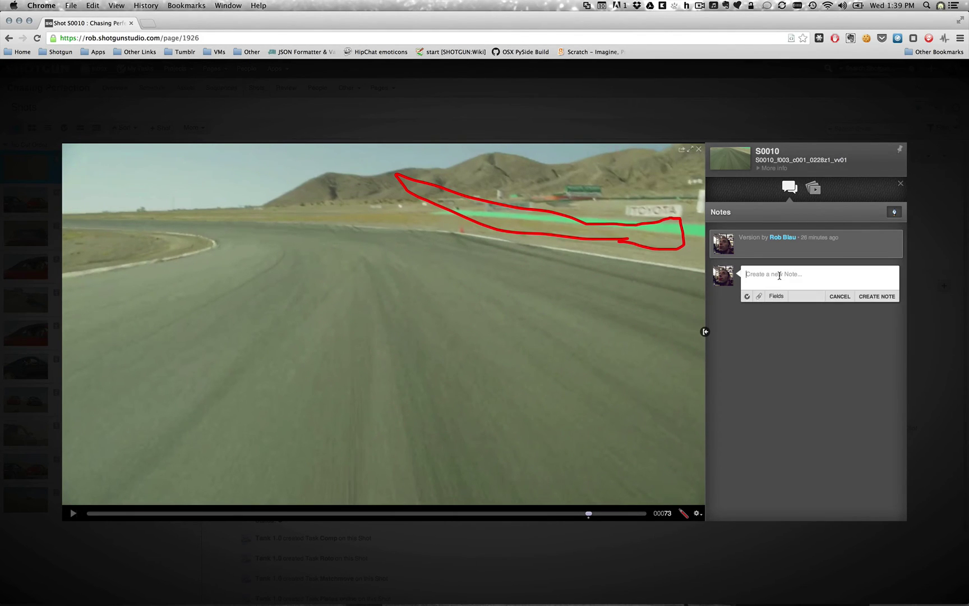
type("Bleachers here!")
left_click(878, 296)
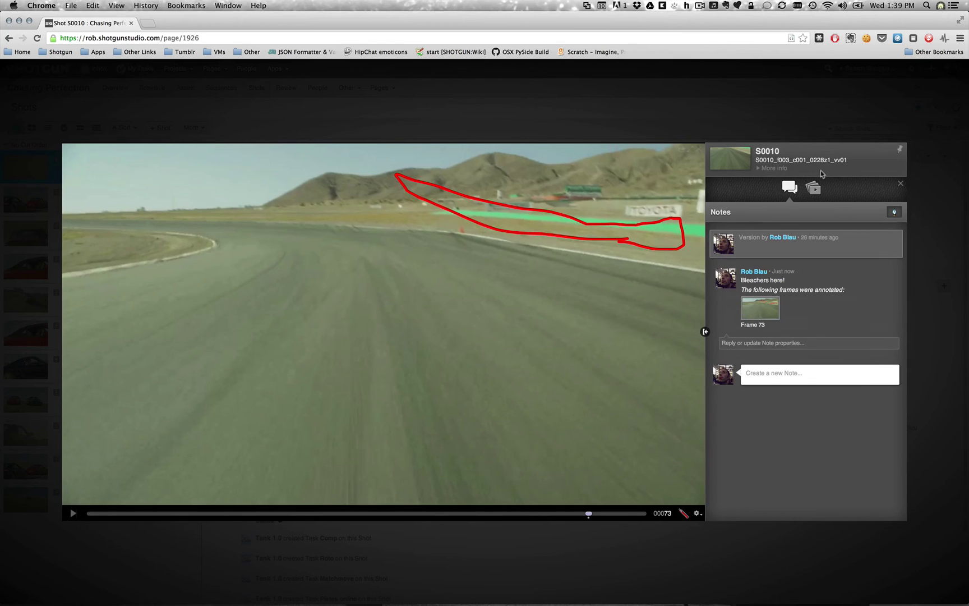
left_click(776, 114)
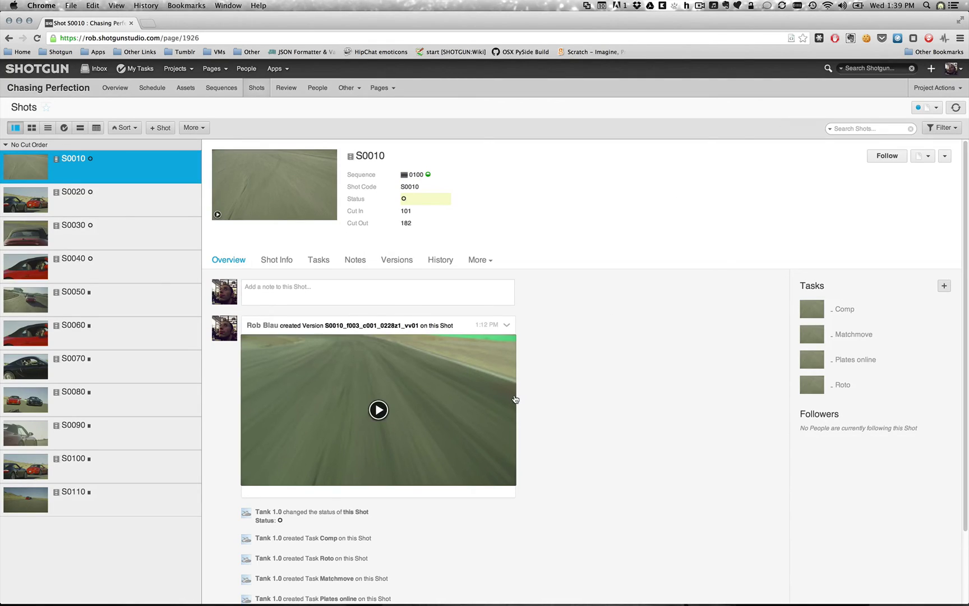
From S0010's Comp task, reveal the sequences/0100/S0010 folder in Finder
left_click(856, 308)
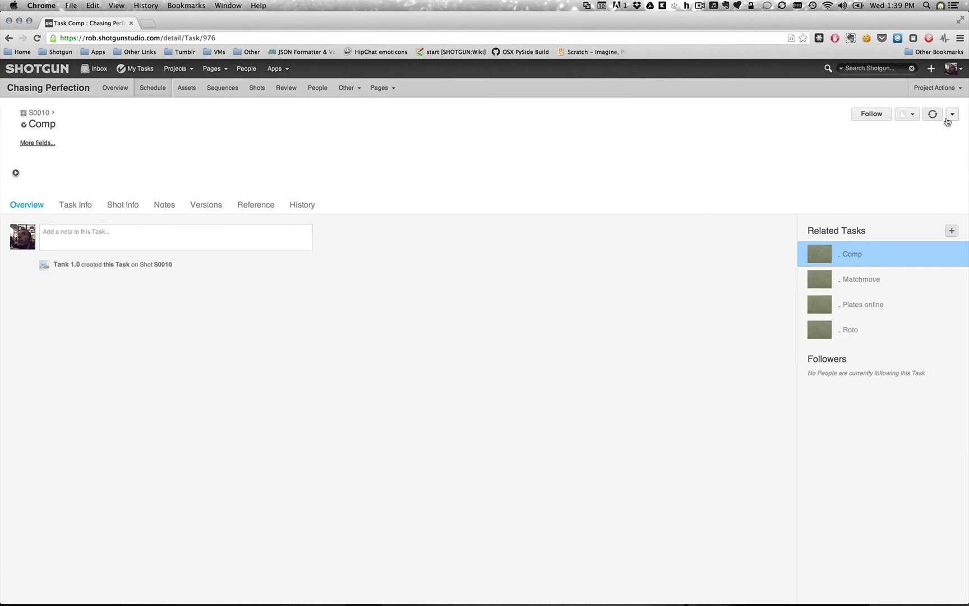
left_click(950, 116)
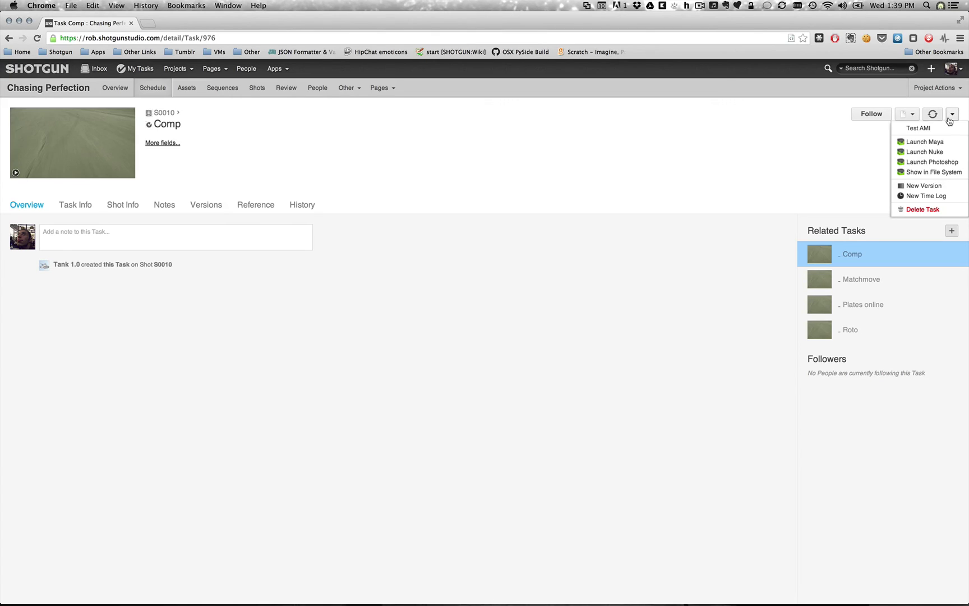
left_click(952, 173)
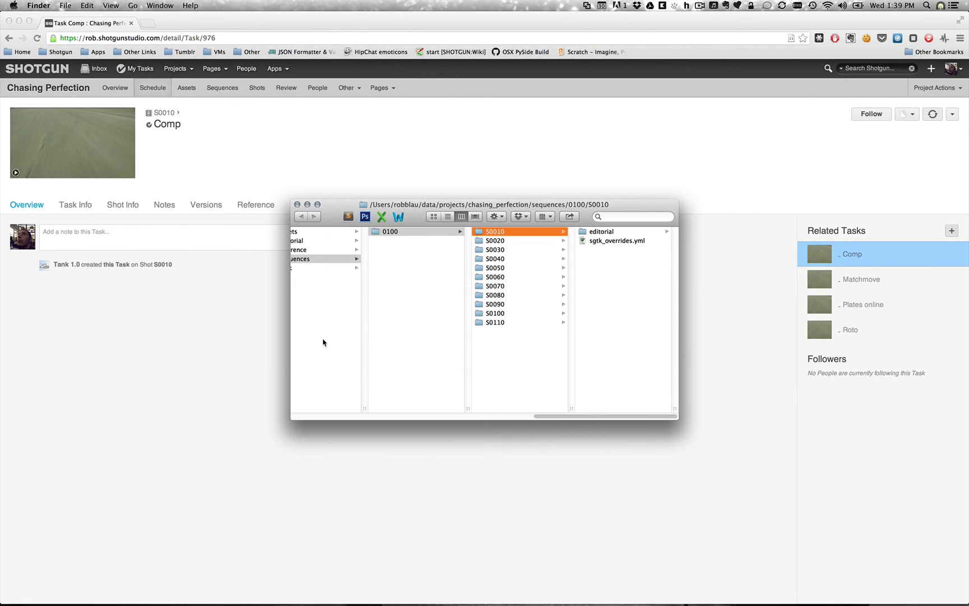
Open S0010_F003_C001_0228Z1_vv01.nk from editorial/nuke with Nuke6.3v8.app
key("Right")
key("Right")
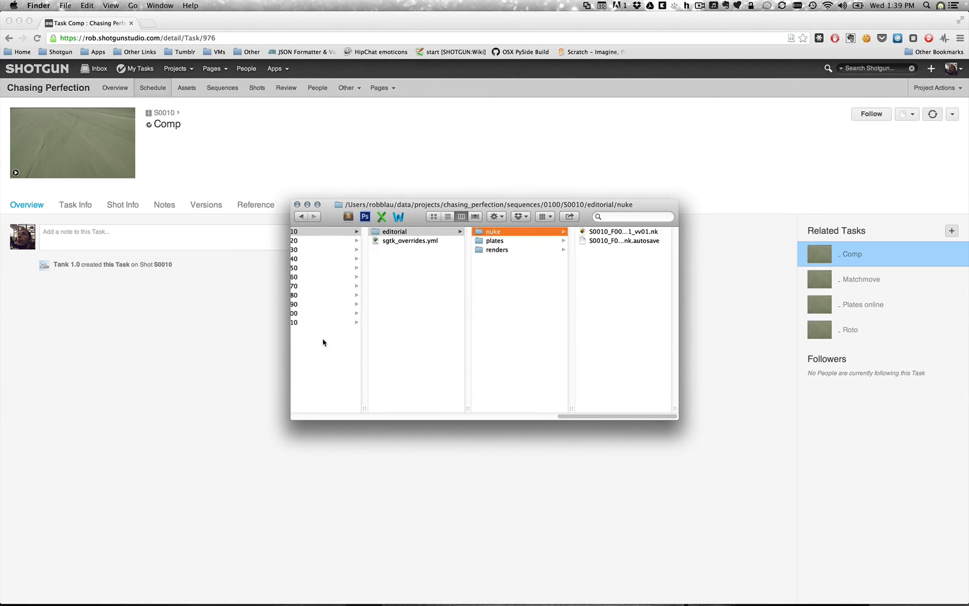
key("Right")
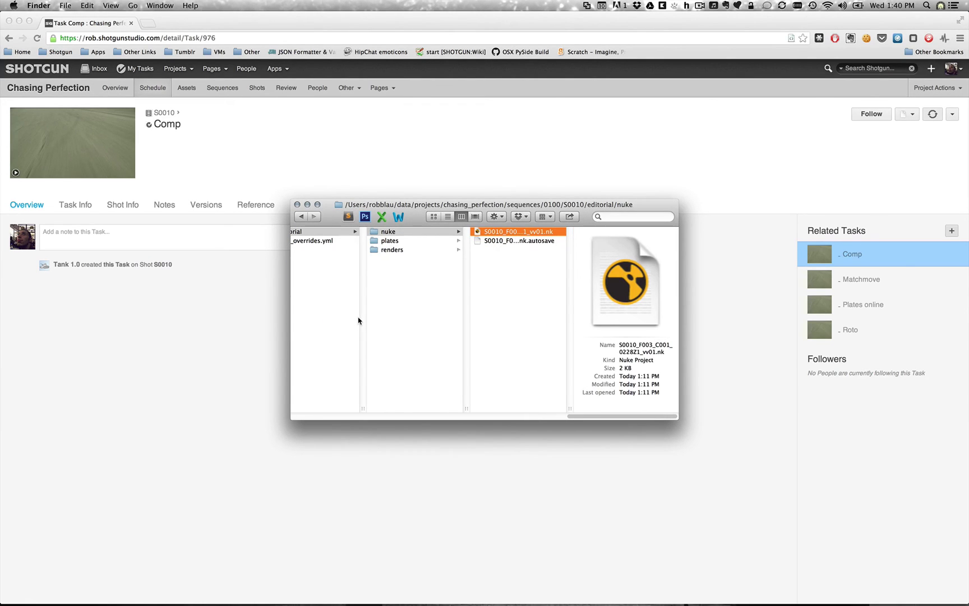
right_click(487, 234)
mouse_move(575, 247)
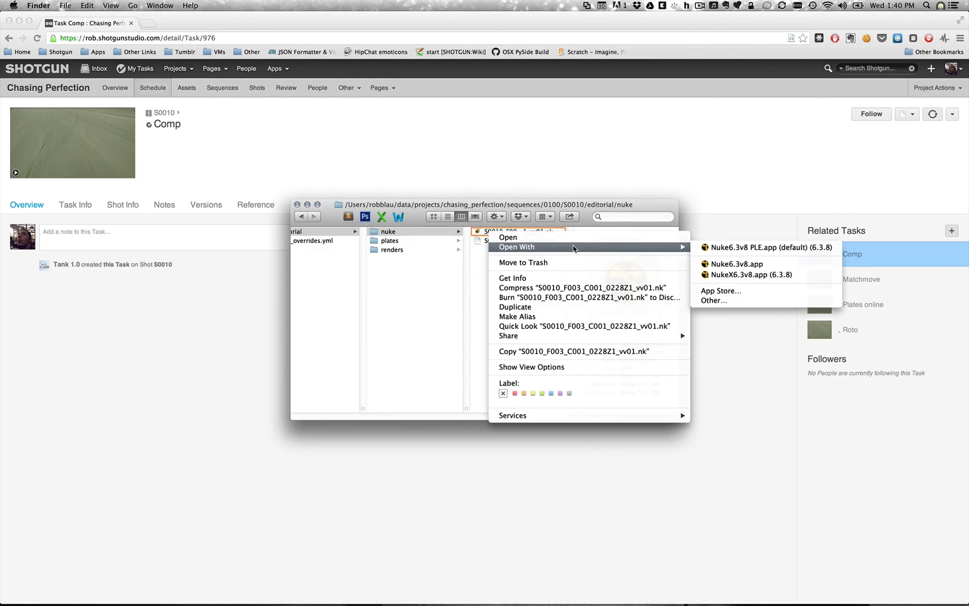
left_click(778, 265)
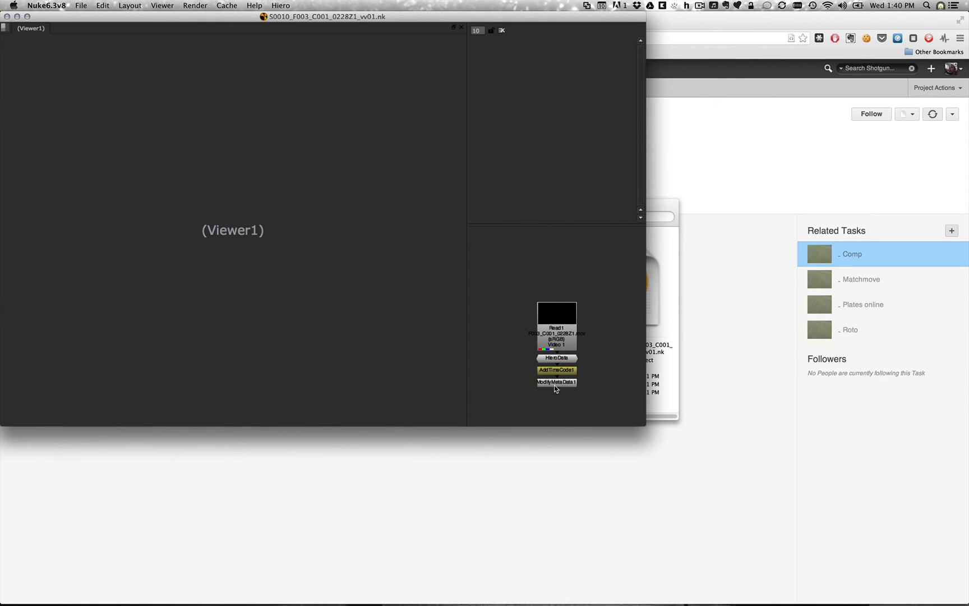
View the plate after ModifyMetaData1 in Viewer1 and open Read1's settings showing frames 100–181
key("1")
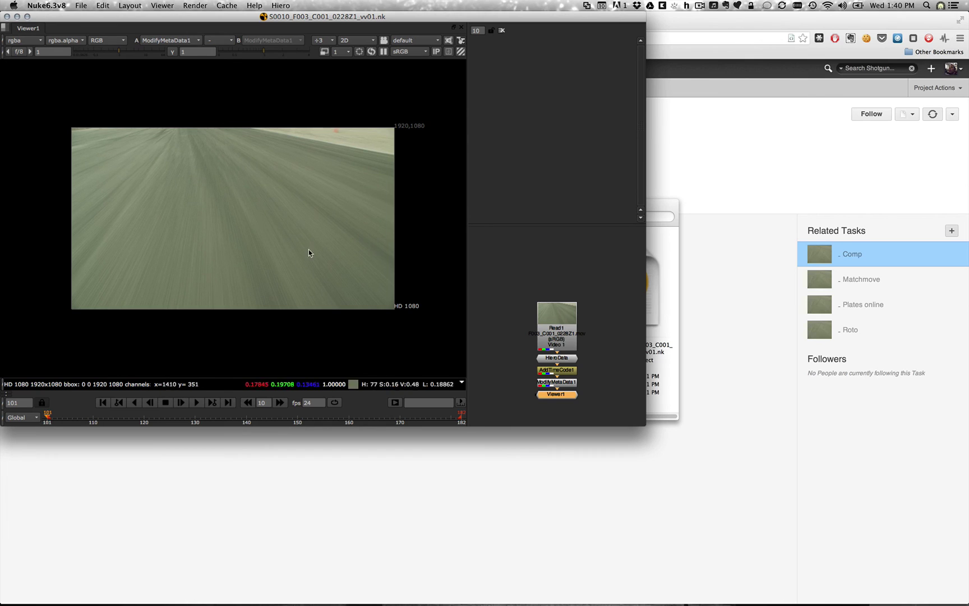
double_click(555, 308)
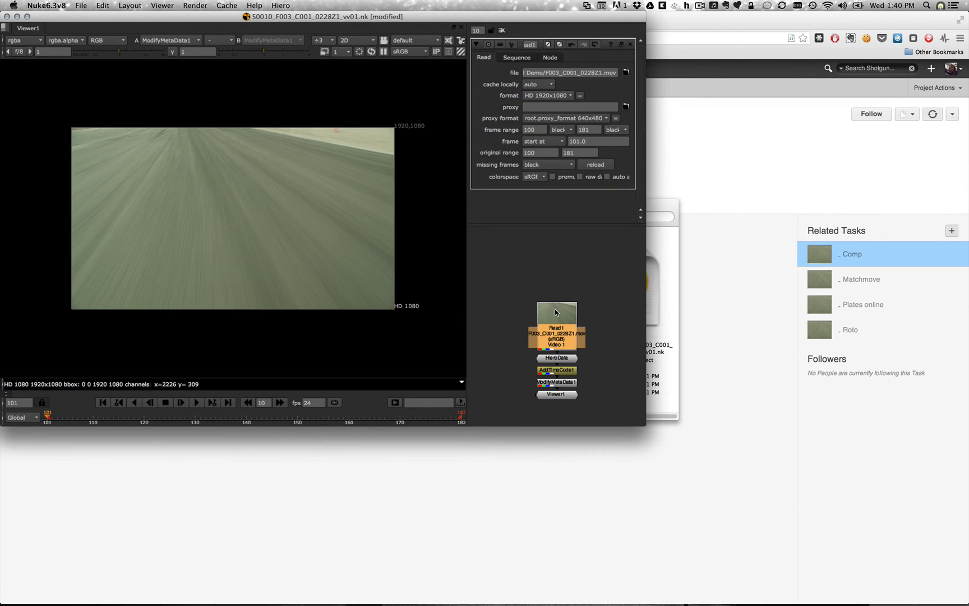